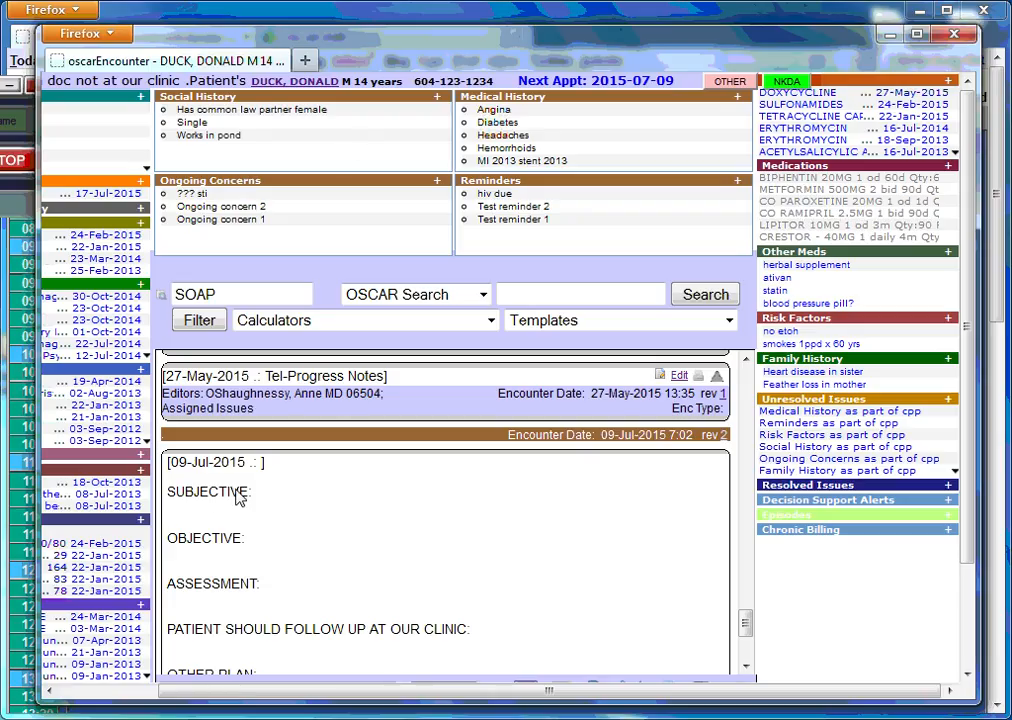
# Enter "refill of meds" under SUBJECTIVE in the encounter note dated 09-Jul-2015.
pyautogui.write('ill of meds')
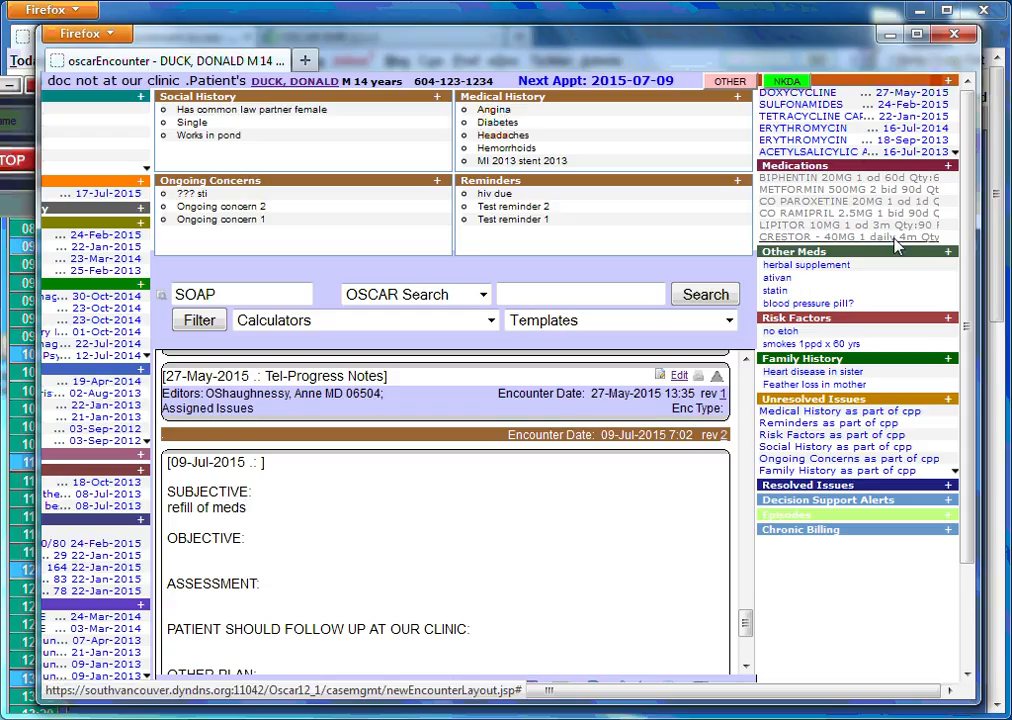
# Look at the long-term represcription list and the patient's drug profile, closing each prescription window after viewing it.
pyautogui.click(947, 166)
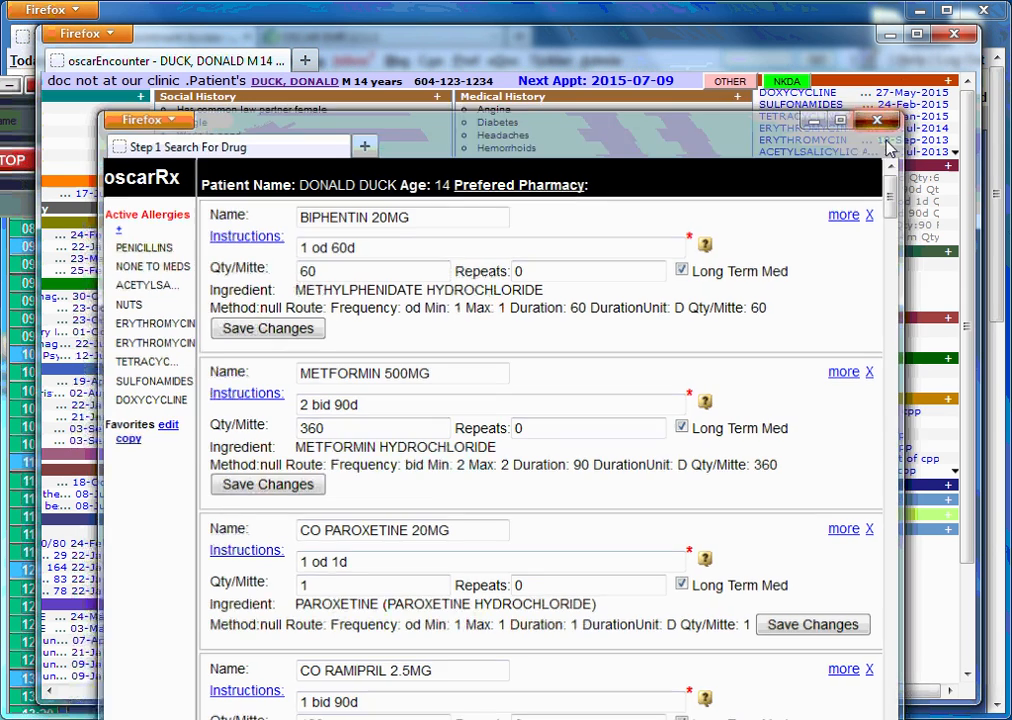
pyautogui.click(881, 118)
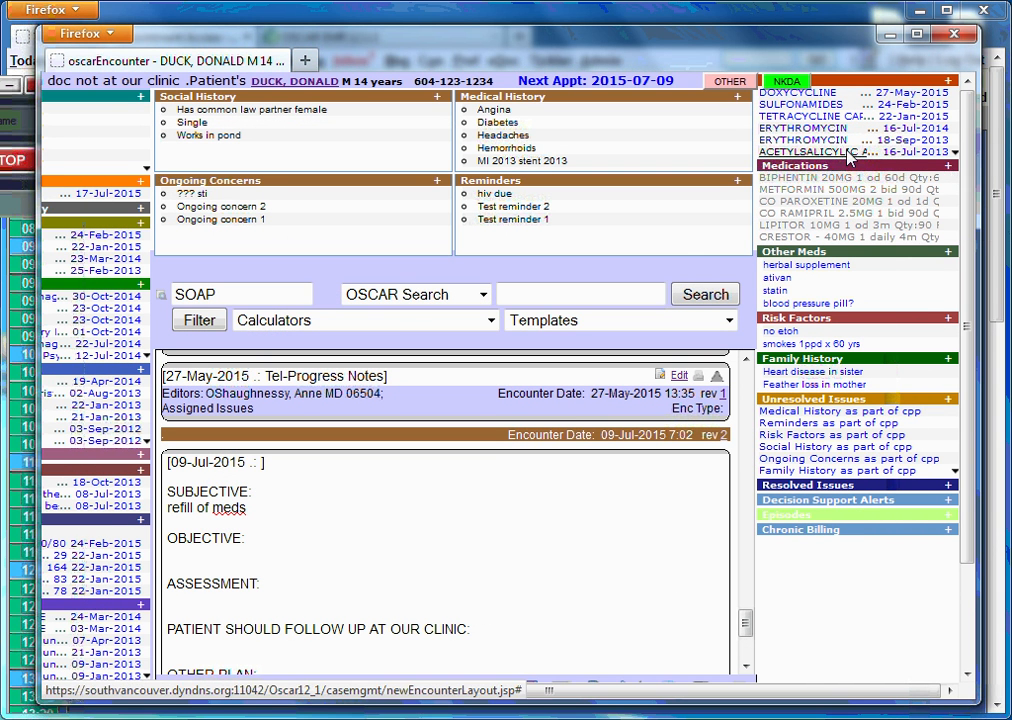
pyautogui.click(800, 172)
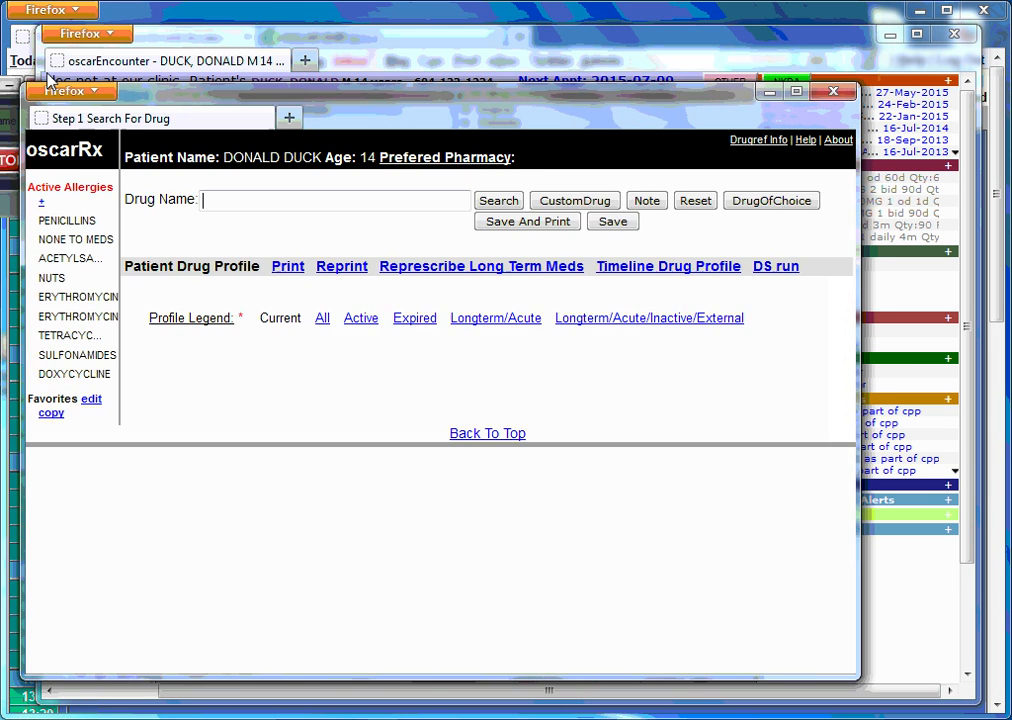
pyautogui.moveTo(859, 268); pyautogui.dragTo(955, 275)
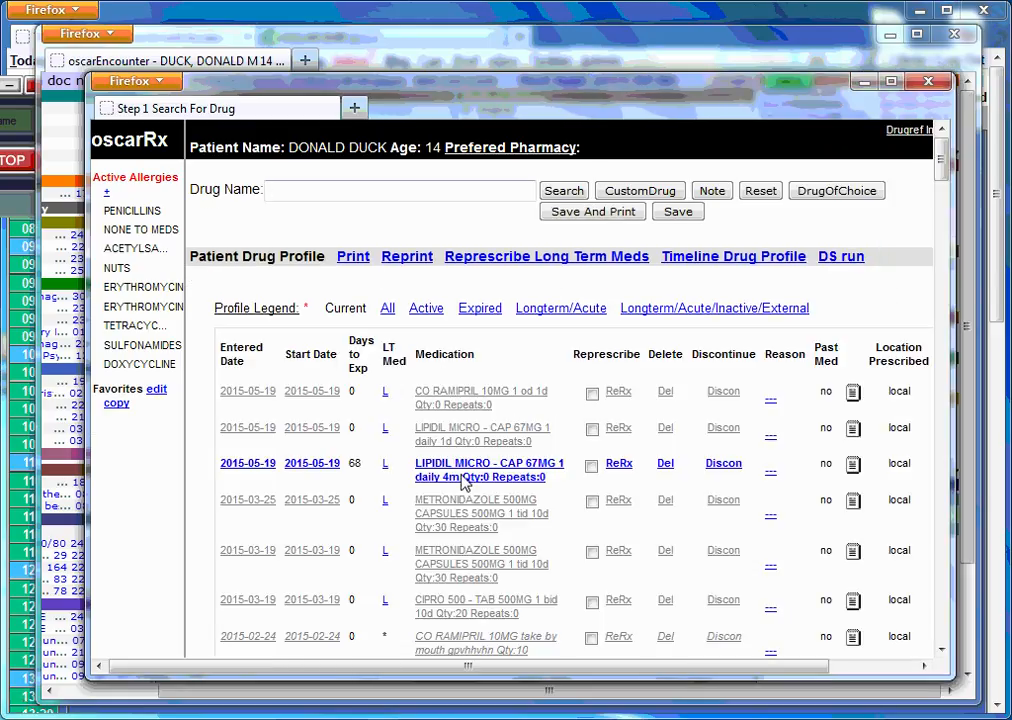
pyautogui.click(928, 81)
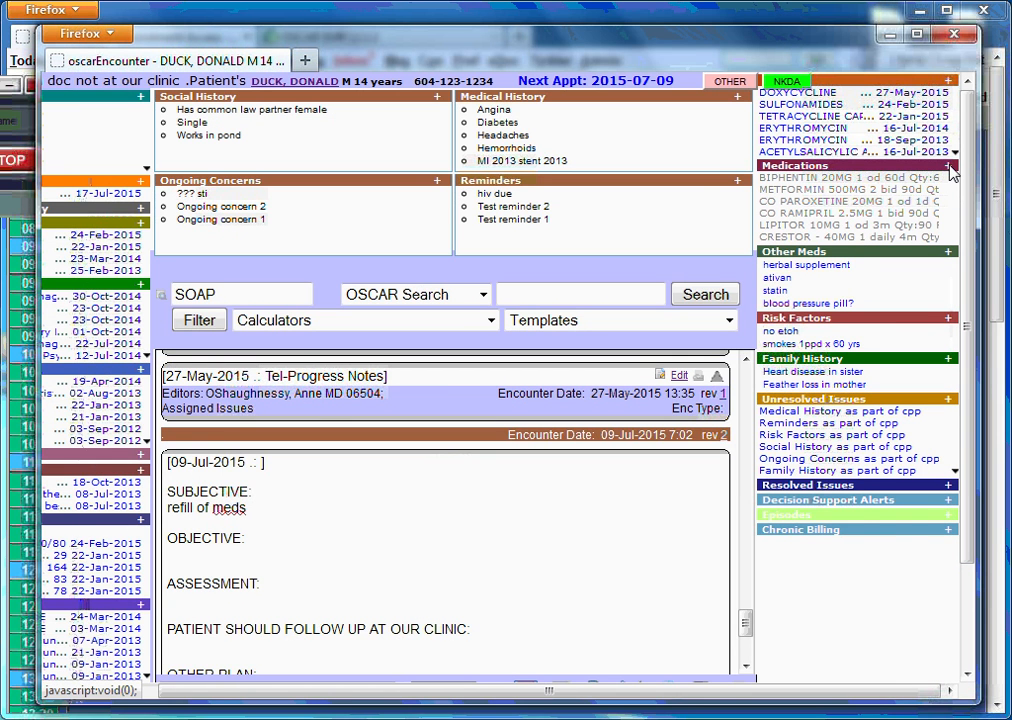
# Stage the long-term medications for represcription in a widened prescription window and review each drug's instructions and quantity.
pyautogui.click(949, 168)
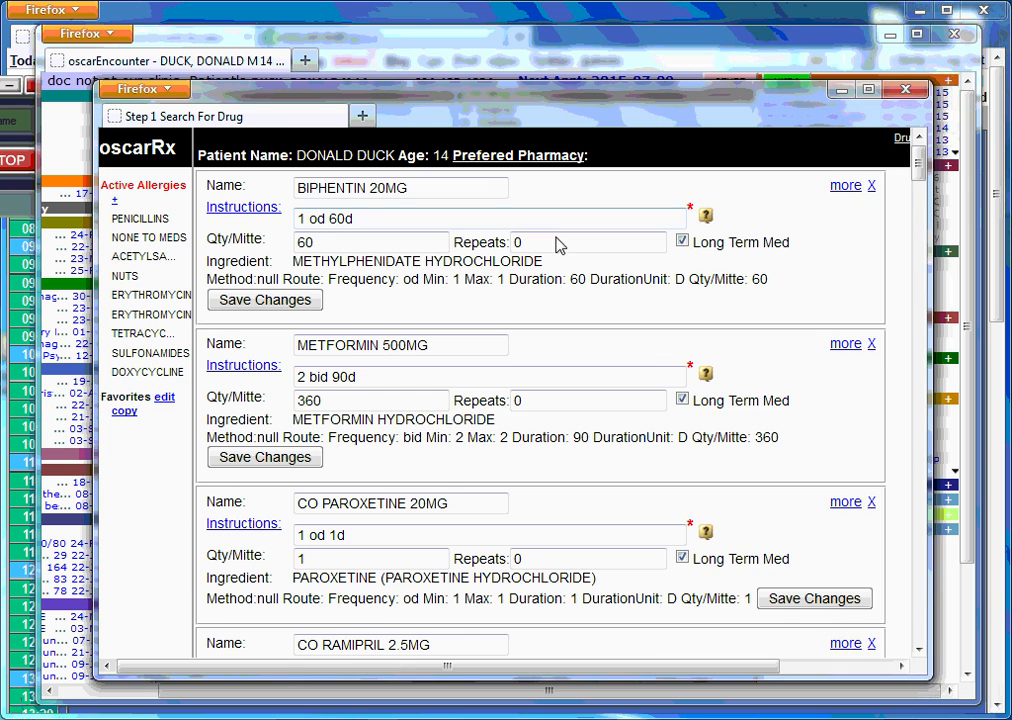
pyautogui.scroll(-8, 515, 348)
pyautogui.scroll(8, 508, 354)
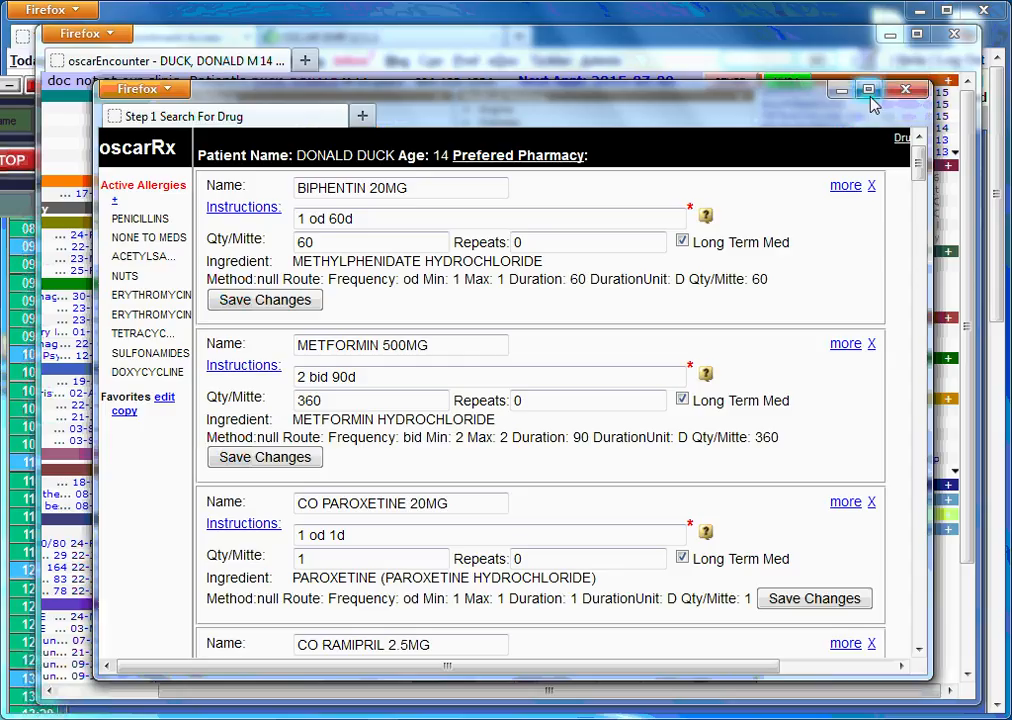
pyautogui.moveTo(97, 92); pyautogui.dragTo(50, 92)
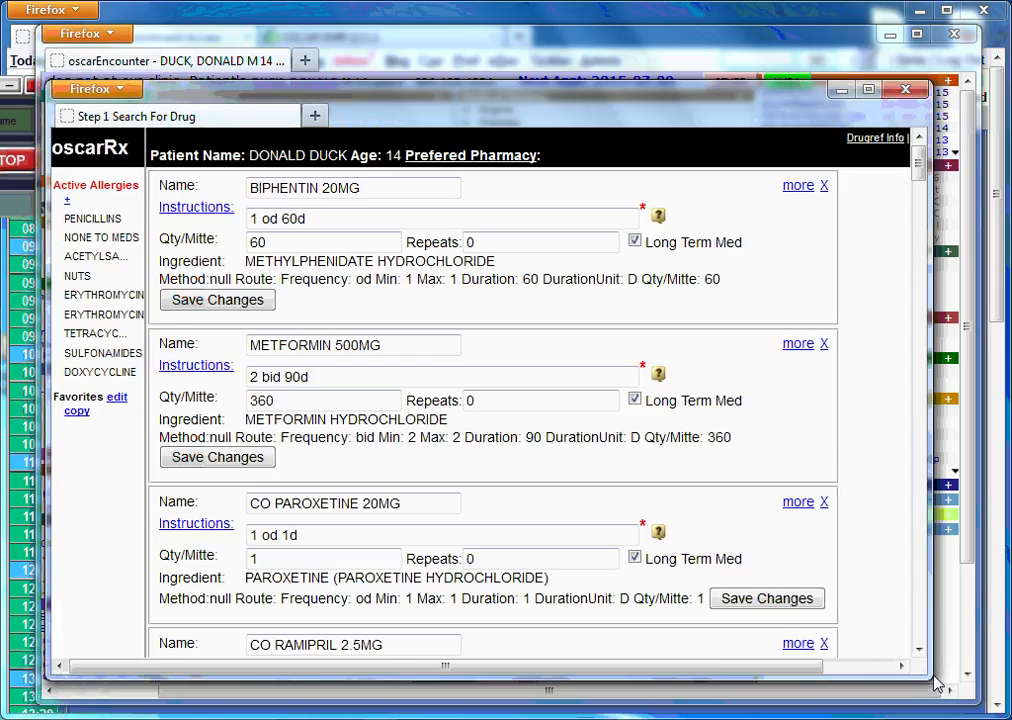
pyautogui.moveTo(928, 688); pyautogui.dragTo(980, 692)
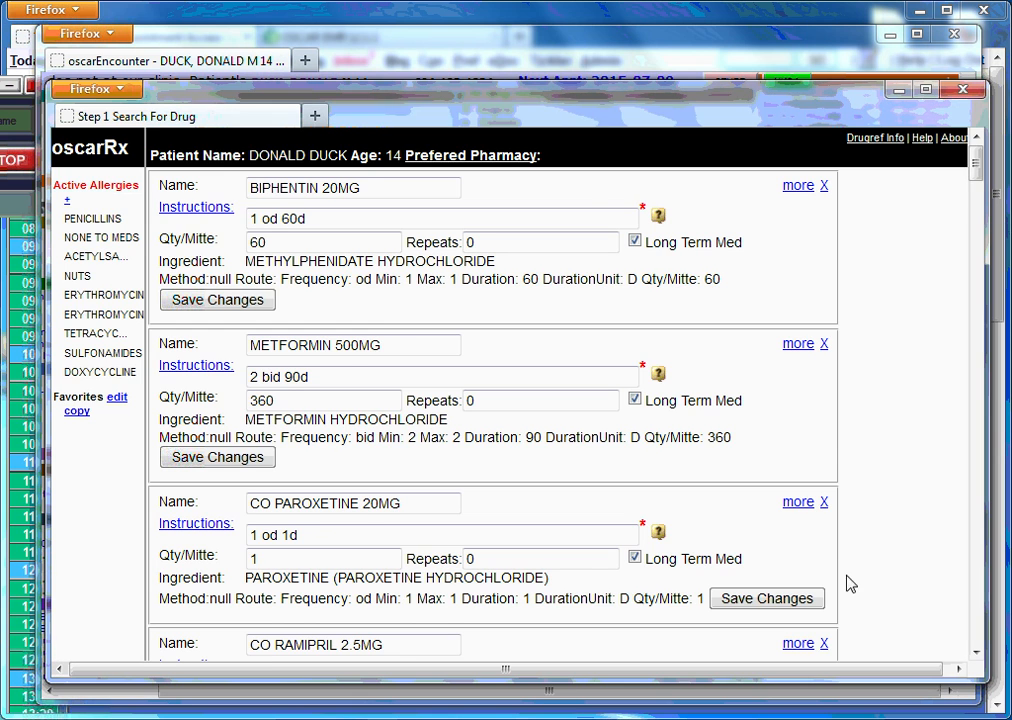
pyautogui.scroll(-6, 827, 524)
pyautogui.scroll(6, 827, 524)
pyautogui.scroll(-6, 725, 424)
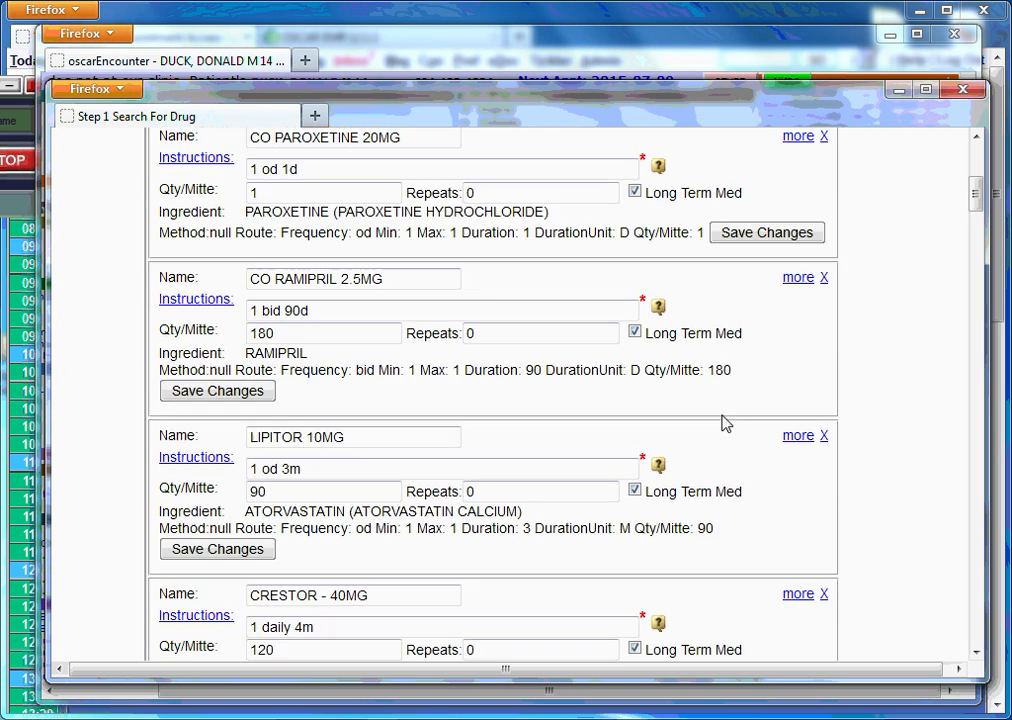
pyautogui.scroll(-12, 725, 424)
pyautogui.scroll(18, 725, 424)
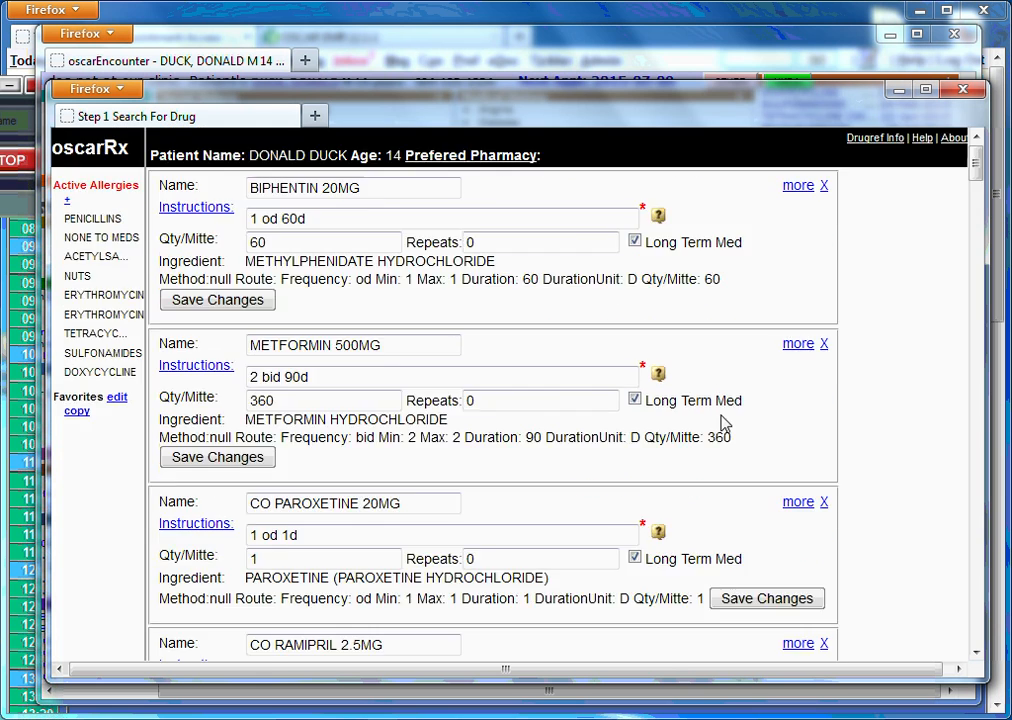
pyautogui.scroll(-15, 725, 424)
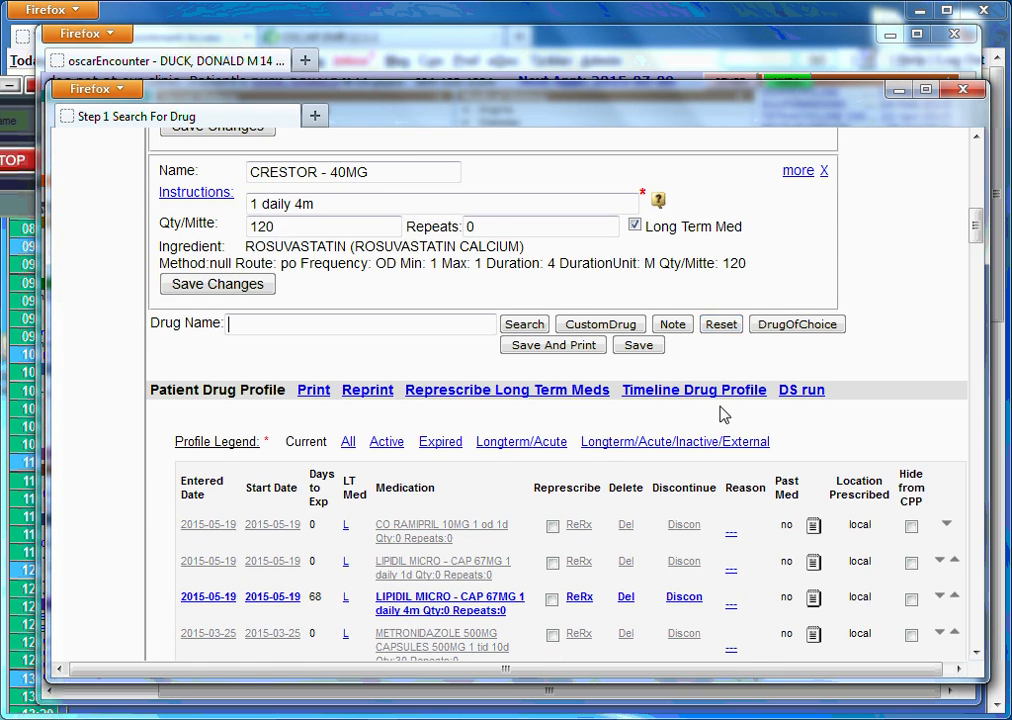
# Clear the staged represcriptions and move the prescription window aside to compare with the chart's Medications list.
pyautogui.click(718, 326)
pyautogui.scroll(1, 655, 316)
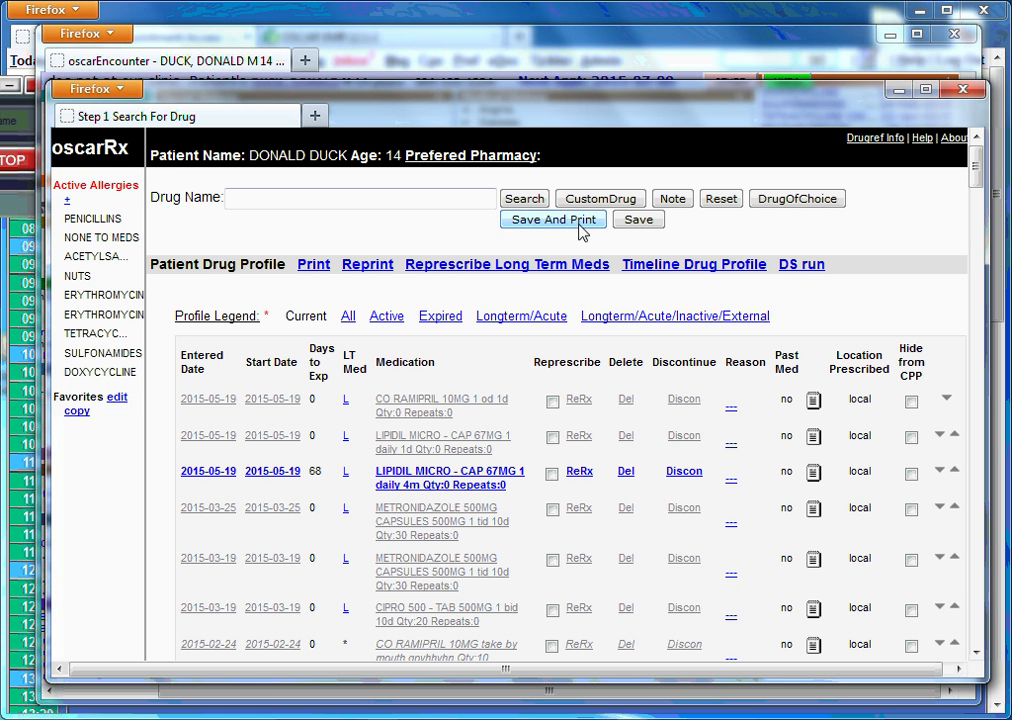
pyautogui.moveTo(540, 107); pyautogui.dragTo(252, 267)
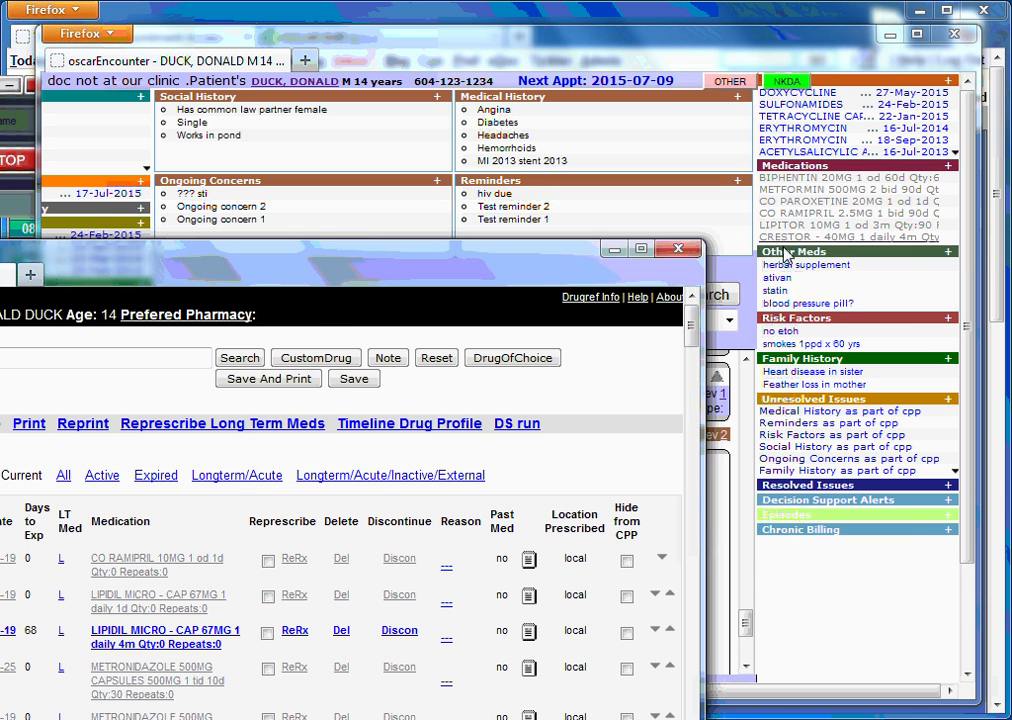
pyautogui.moveTo(416, 268); pyautogui.dragTo(718, 84)
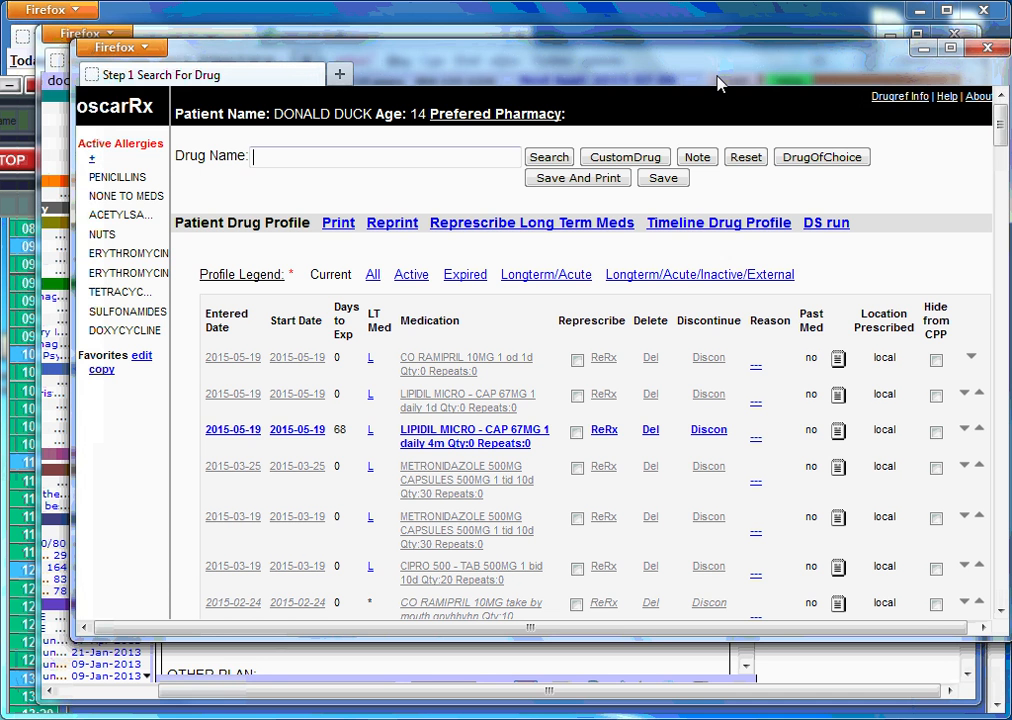
pyautogui.moveTo(718, 80)
pyautogui.mouseDown()
pyautogui.moveTo(718, 480)
pyautogui.moveTo(718, 421)
pyautogui.moveTo(688, 288)
pyautogui.moveTo(707, 36)
pyautogui.moveTo(702, 74)
pyautogui.mouseUp()
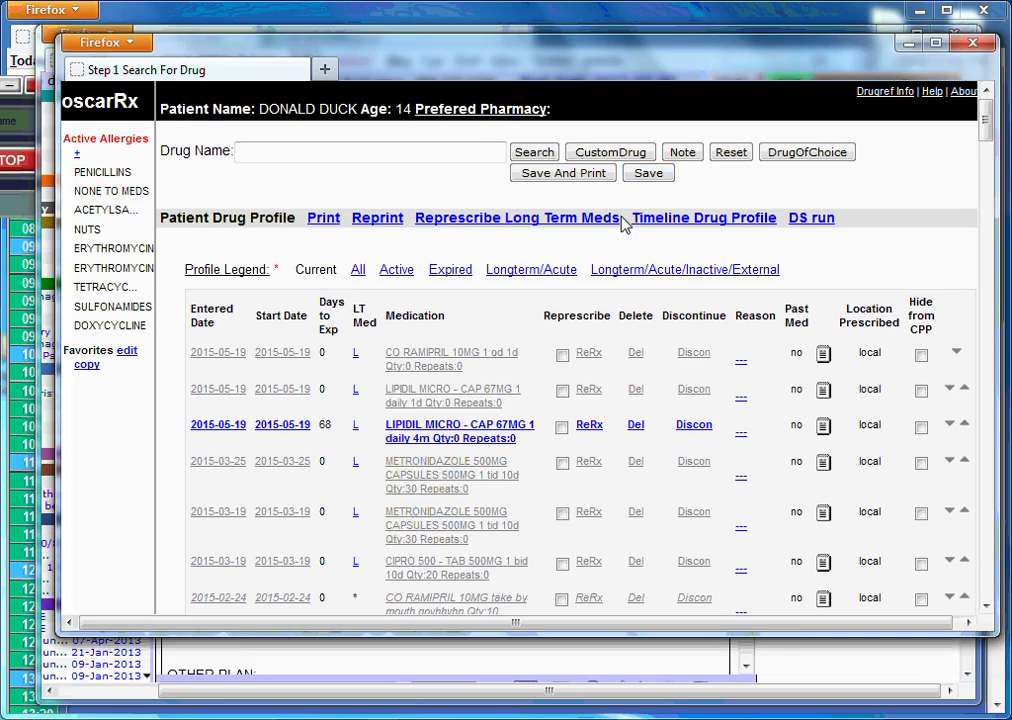
# Discontinue the 2015-02-24 LIPITOR 10MG 1 od 3m entry with the reason "No longer necessary".
pyautogui.scroll(-2, 622, 224)
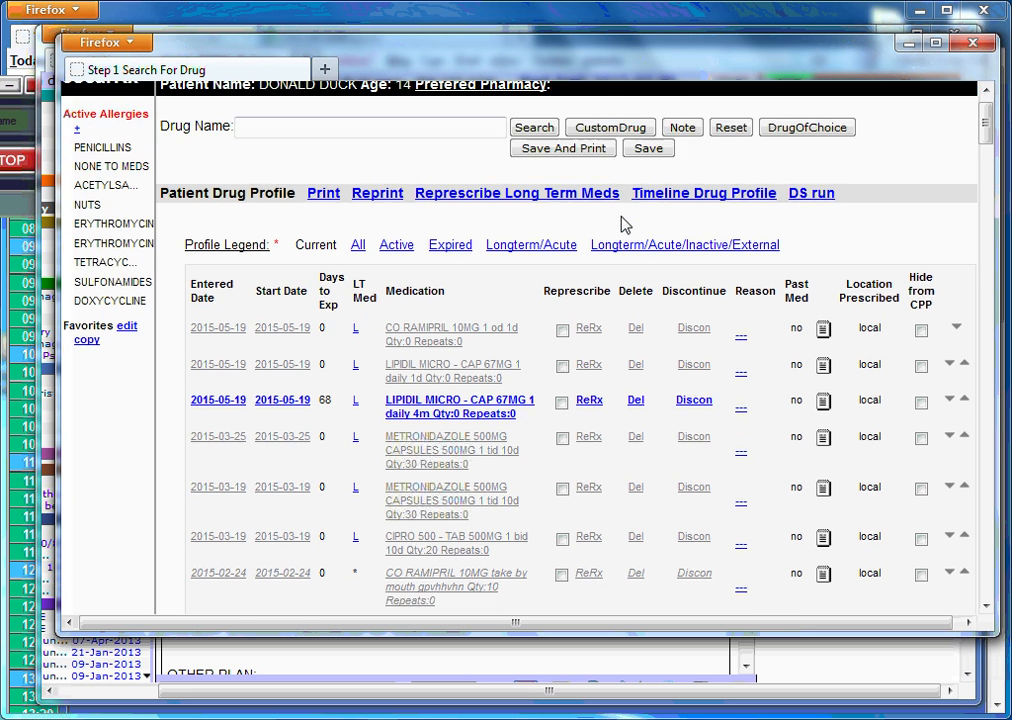
pyautogui.scroll(-2, 622, 224)
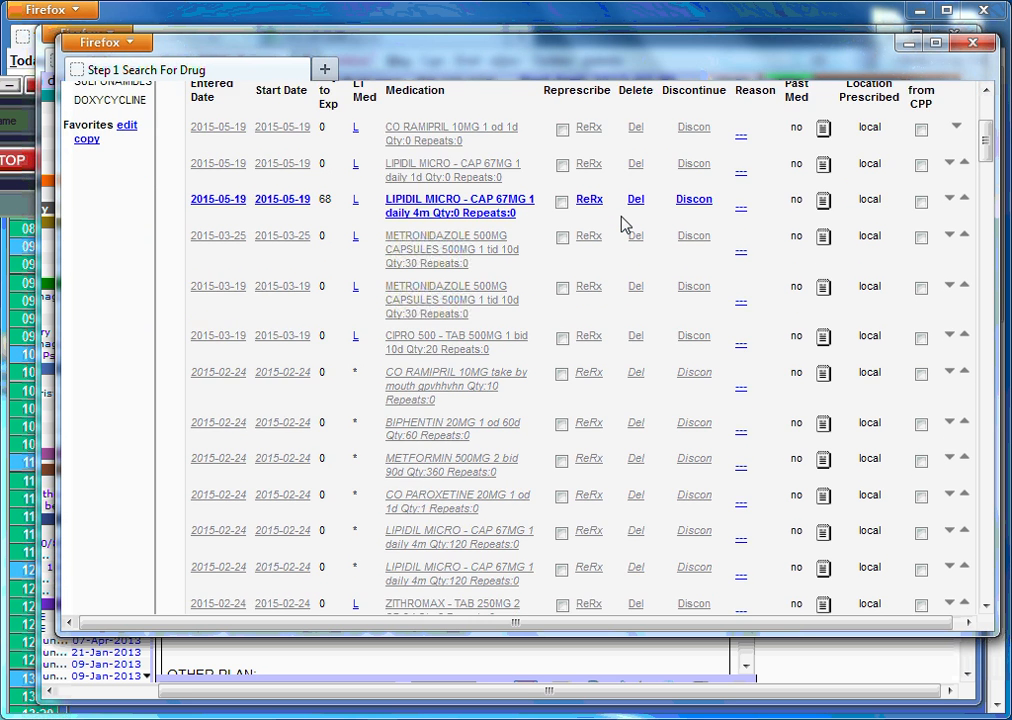
pyautogui.scroll(-4, 622, 224)
pyautogui.scroll(-2, 622, 224)
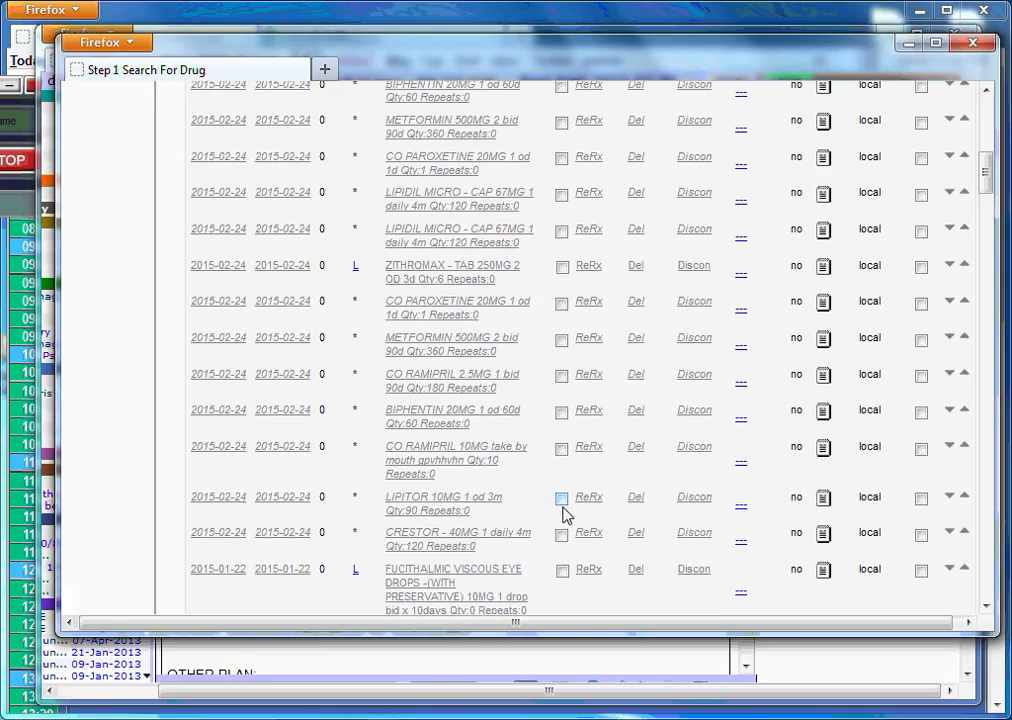
pyautogui.click(693, 506)
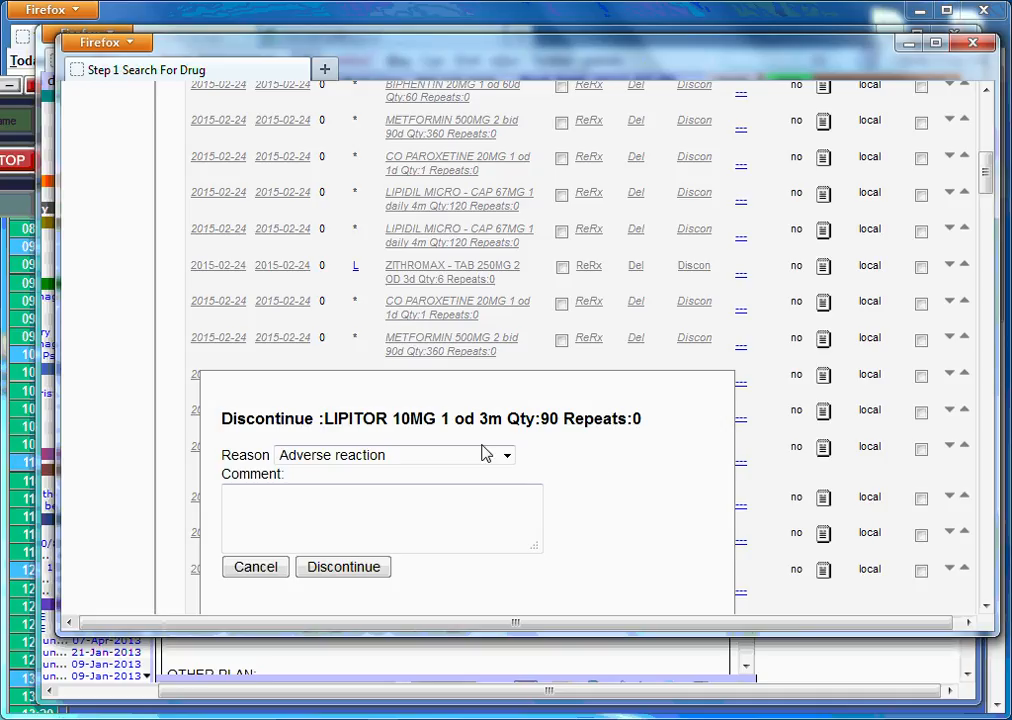
pyautogui.click(480, 455)
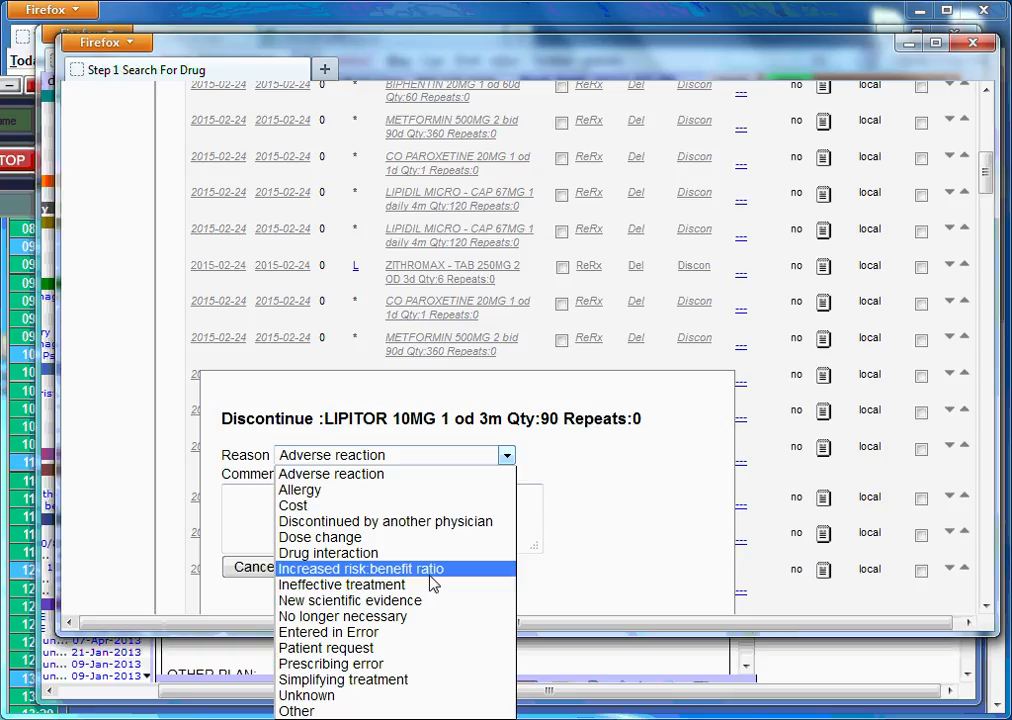
pyautogui.click(396, 617)
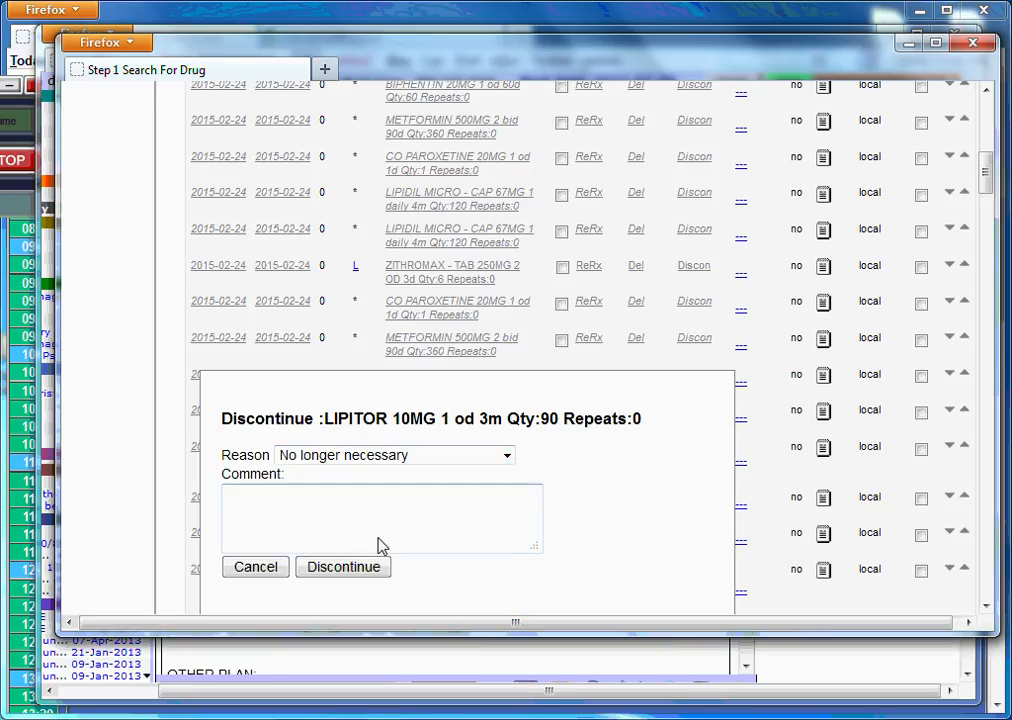
pyautogui.click(373, 567)
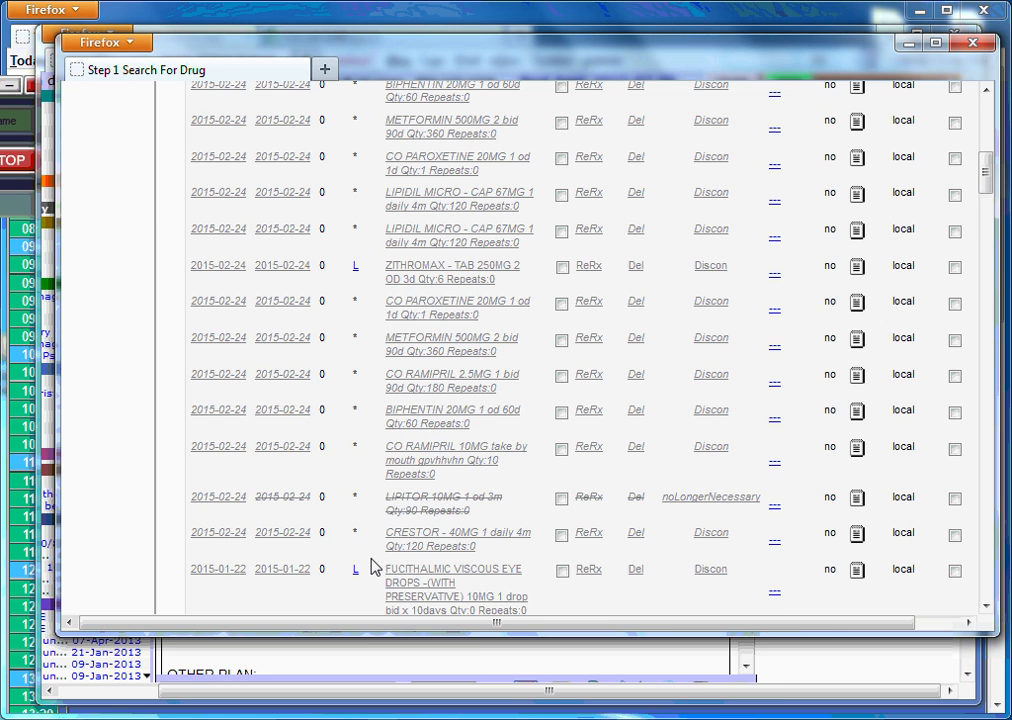
# Return to the patient's encounter chart and examine the Lipitor discontinuation note and the Medications list.
pyautogui.click(779, 686)
pyautogui.scroll(-2, 811, 590)
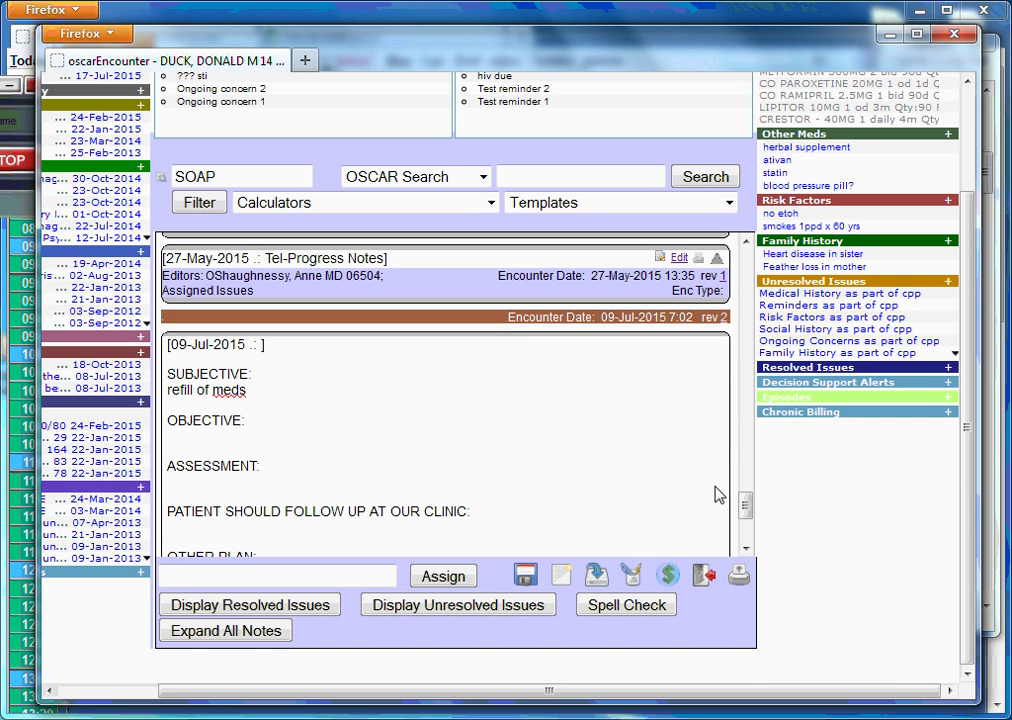
pyautogui.scroll(-3, 718, 494)
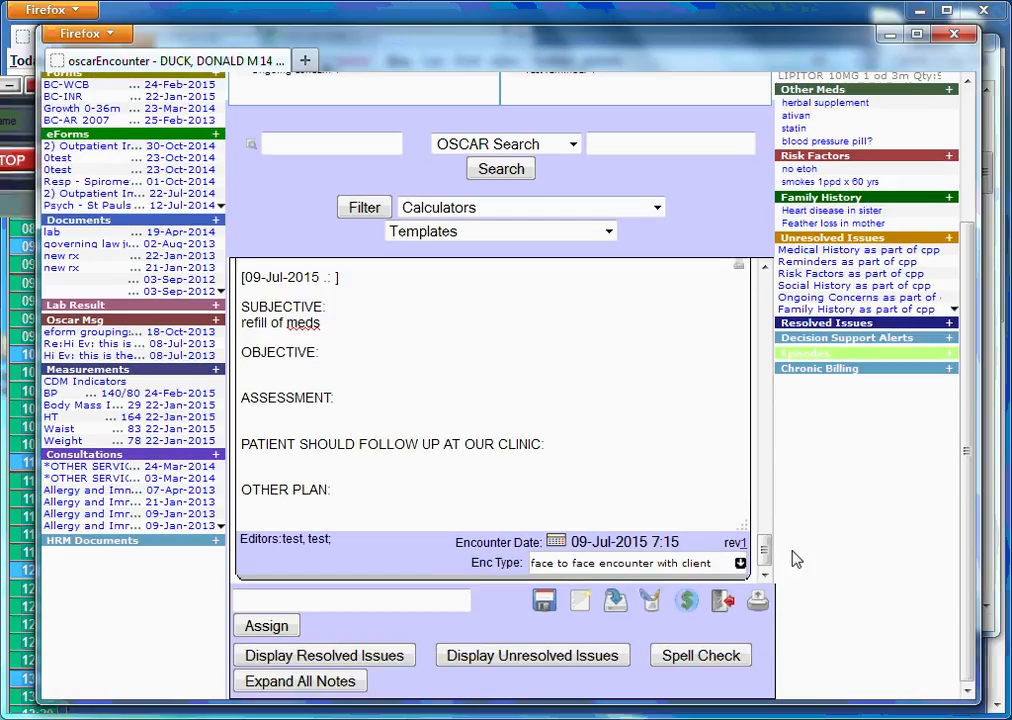
pyautogui.moveTo(764, 552); pyautogui.dragTo(764, 522)
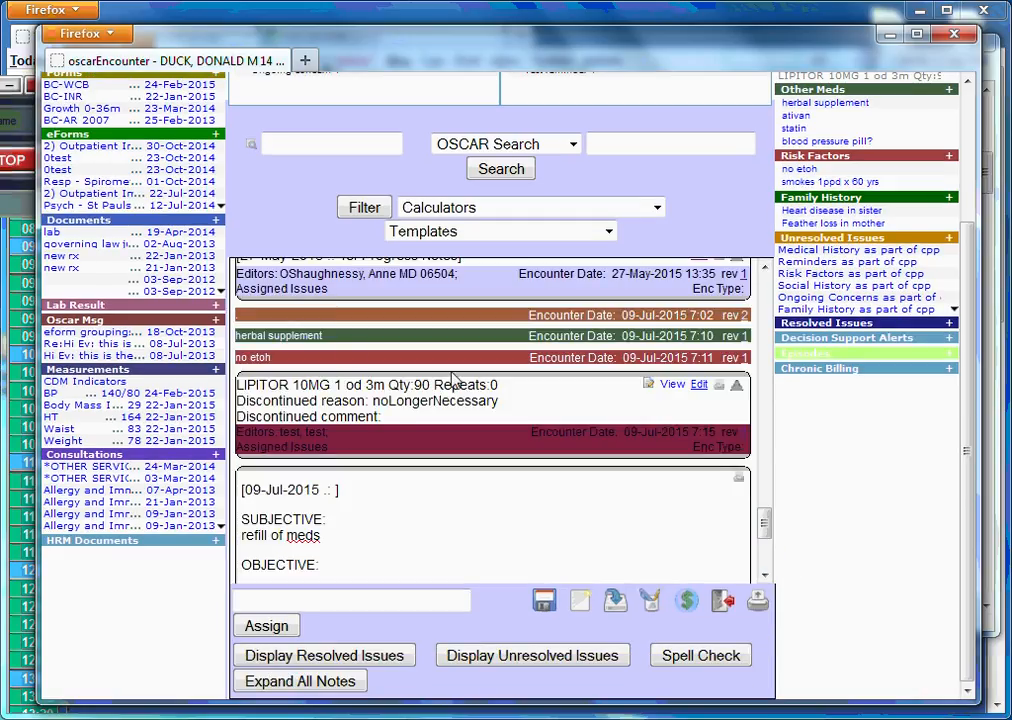
pyautogui.scroll(3, 752, 106)
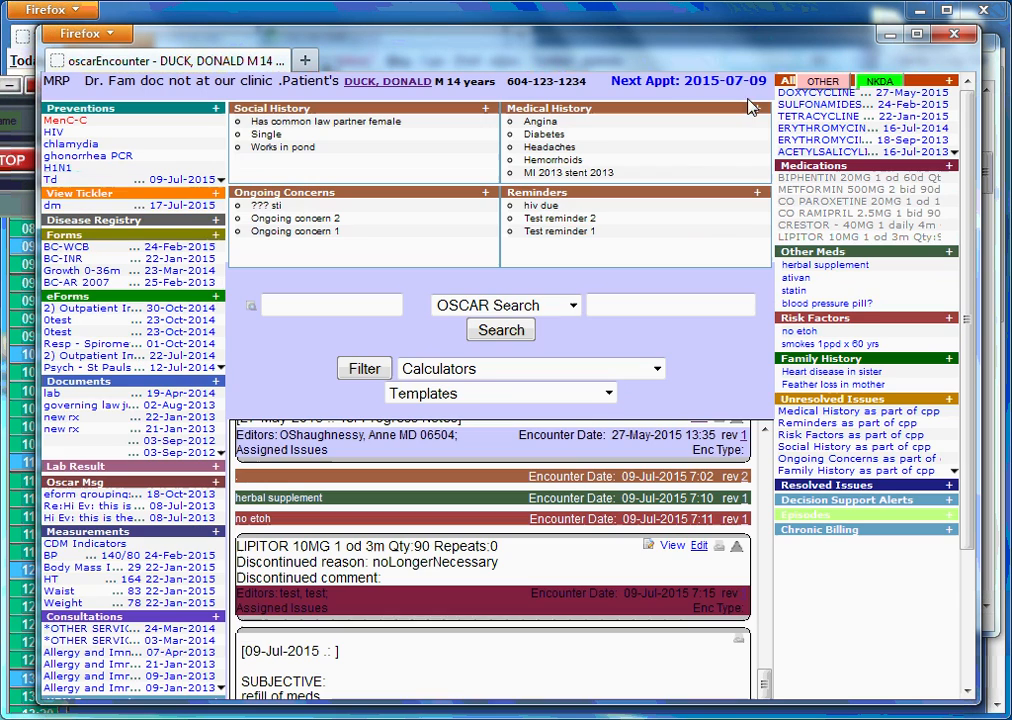
# Represcribe LIPITOR 10MG from its 2015-01-22 entry as "1 od 1d", unmarked as a long-term med, and save it.
pyautogui.click(988, 105)
pyautogui.moveTo(985, 154); pyautogui.dragTo(983, 252)
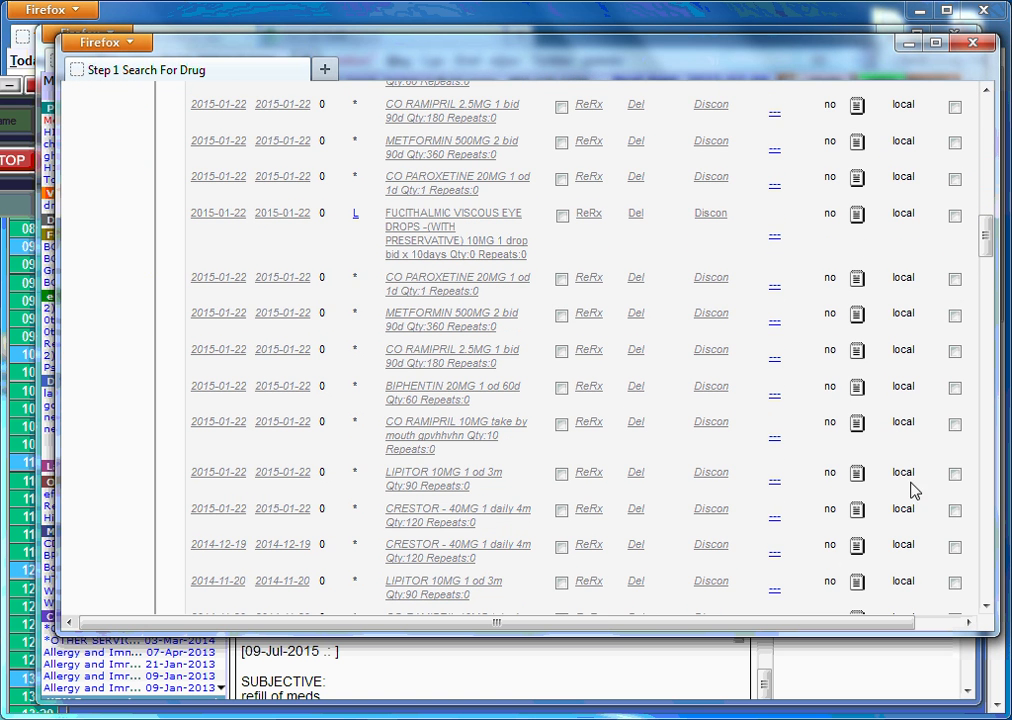
pyautogui.click(598, 473)
pyautogui.click(659, 329)
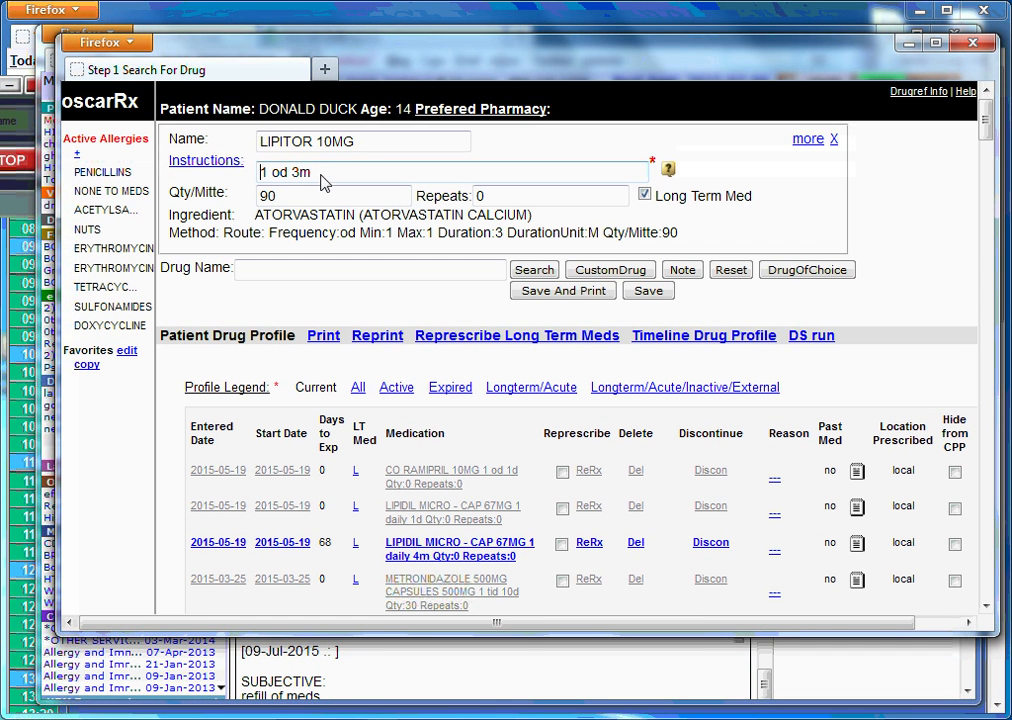
pyautogui.moveTo(311, 172); pyautogui.dragTo(297, 175)
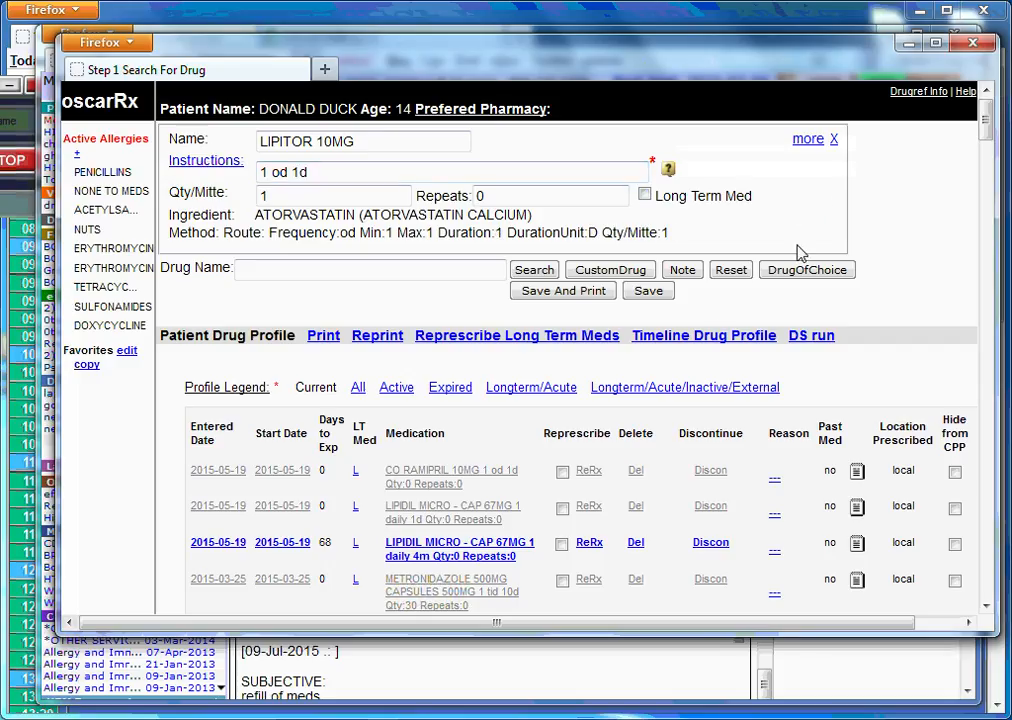
pyautogui.click(648, 292)
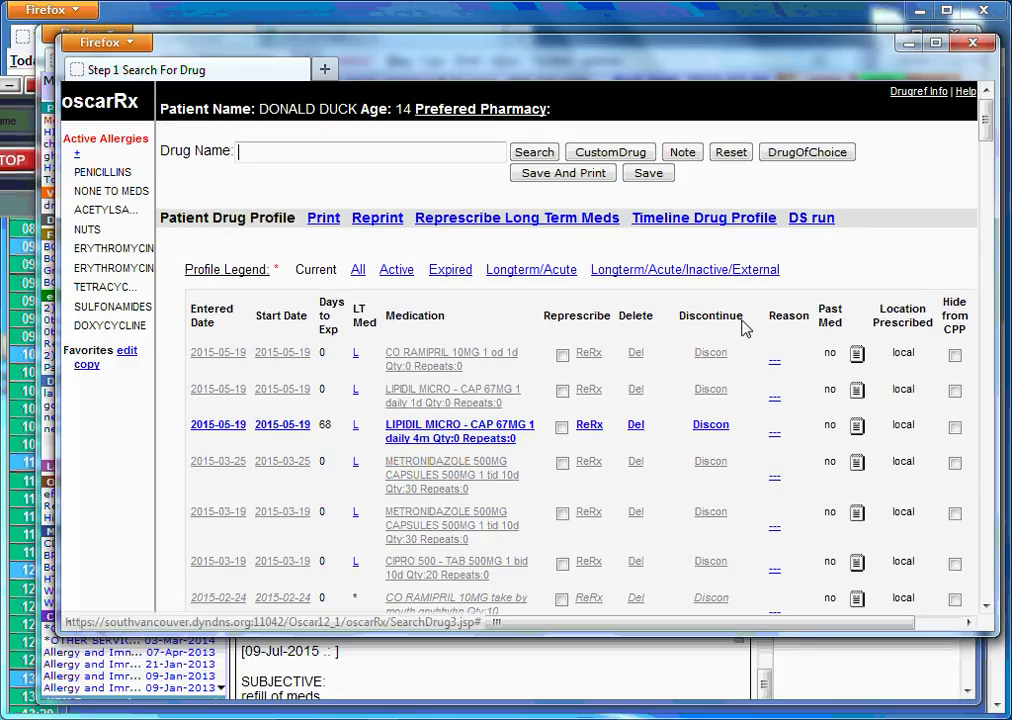
# Close the prescription window and check the encounter chart's Medications list and the recent notes.
pyautogui.click(967, 45)
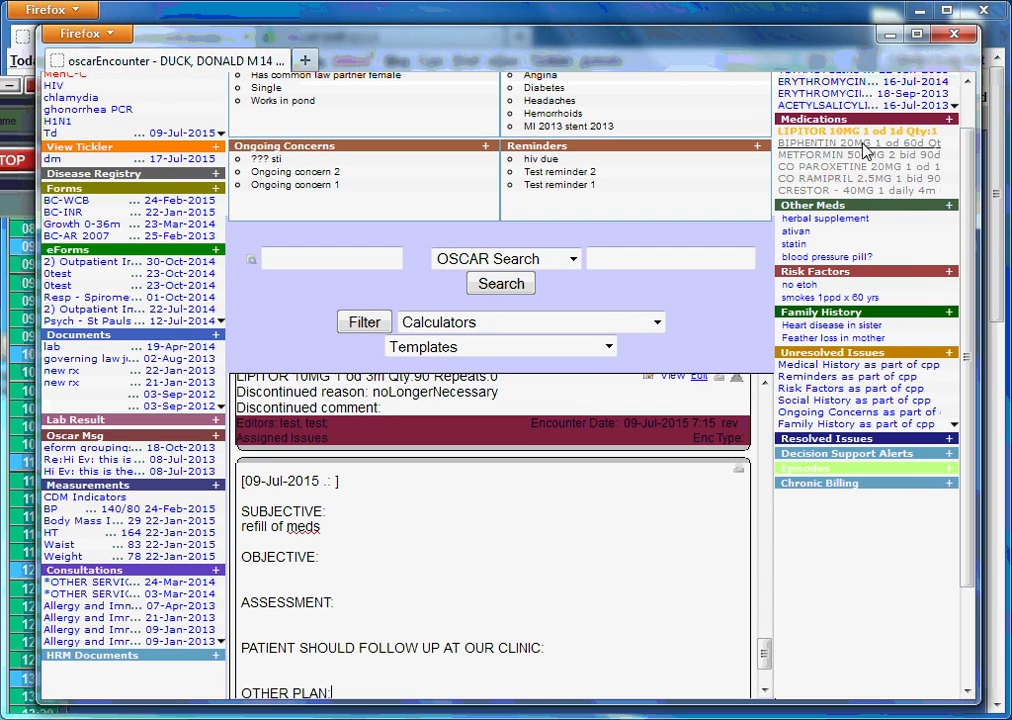
pyautogui.scroll(1, 840, 160)
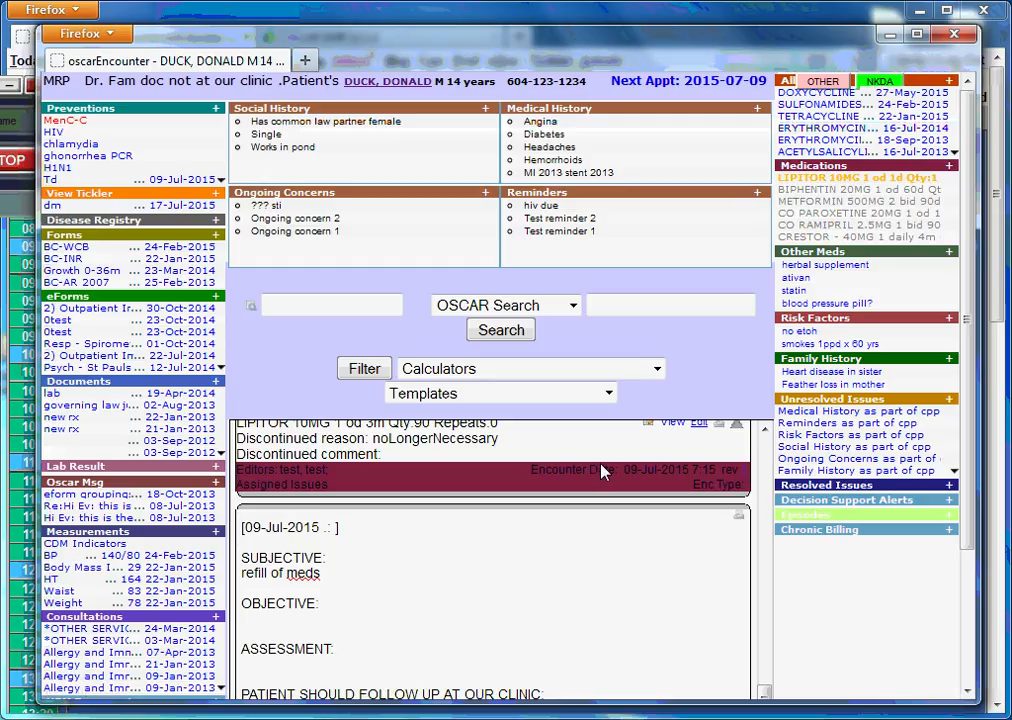
pyautogui.scroll(2, 543, 453)
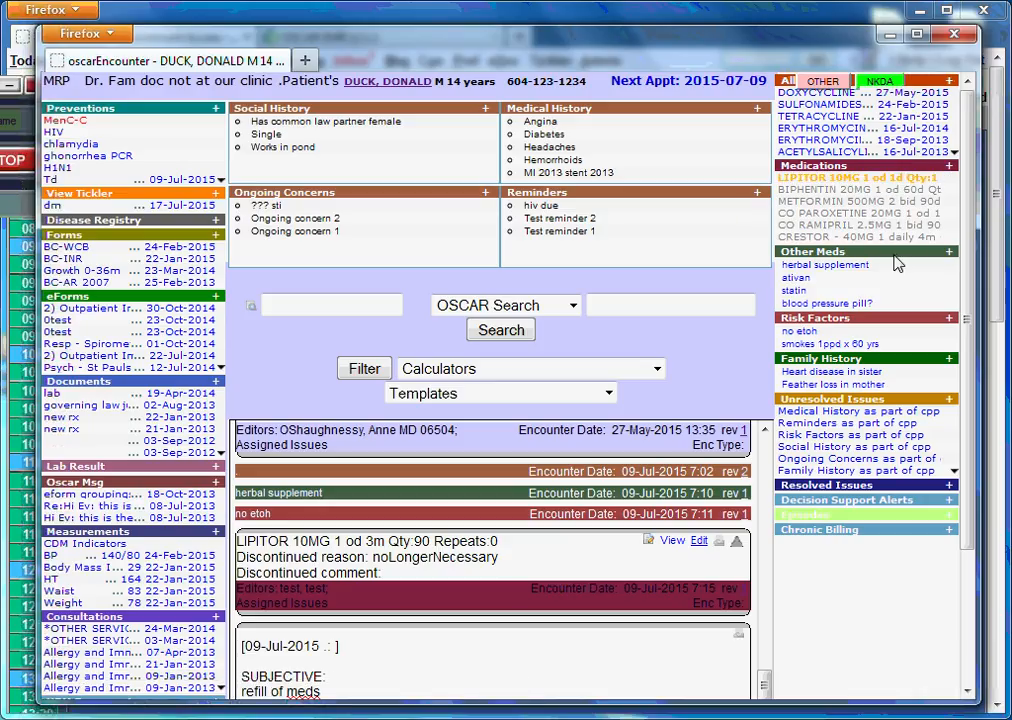
pyautogui.click(997, 256)
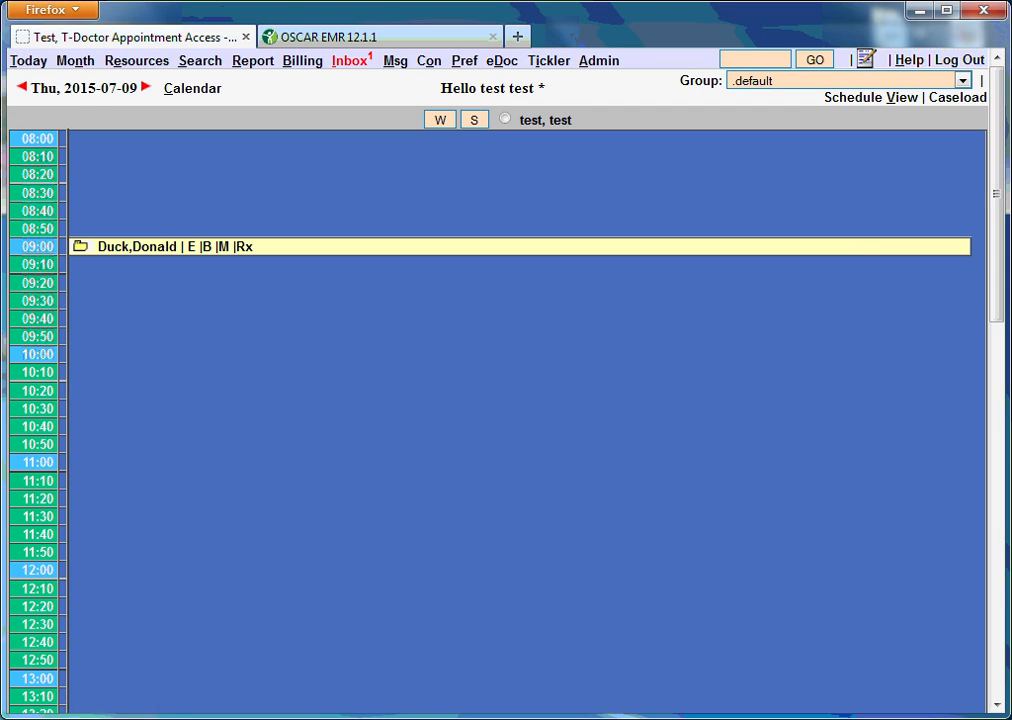
pyautogui.moveTo(226, 673)
pyautogui.click(100, 640)
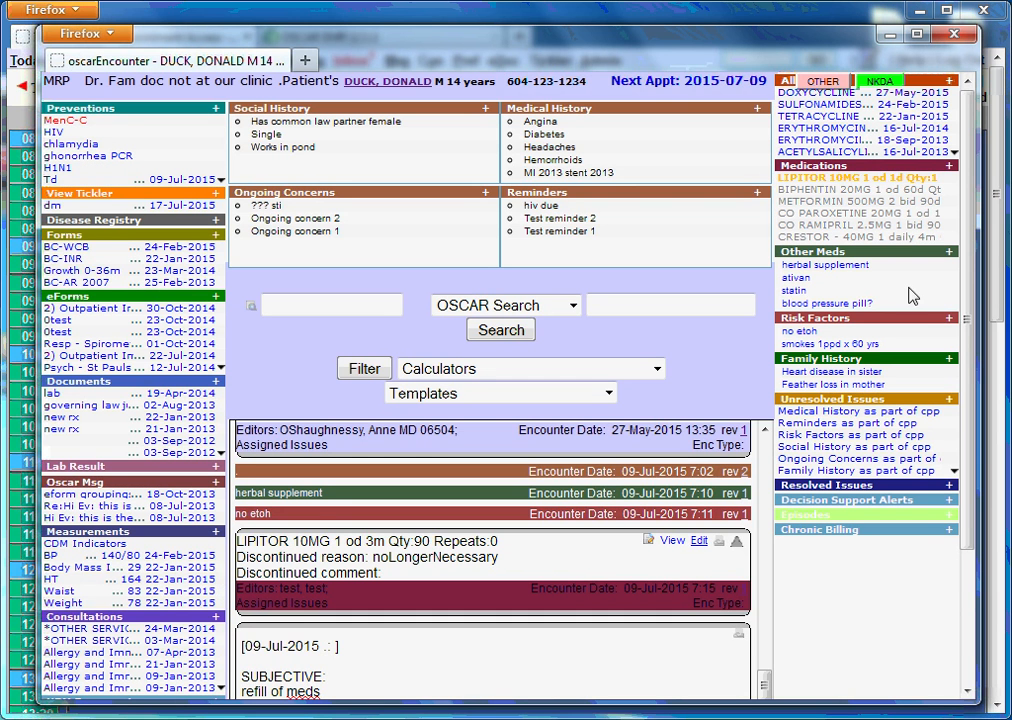
# Open the patient's drug profile and select CO RAMIPRIL 10MG, the active LIPIDIL MICRO 67MG, BIPHENTIN 20MG and METFORMIN 500MG for represcribing.
pyautogui.click(785, 180)
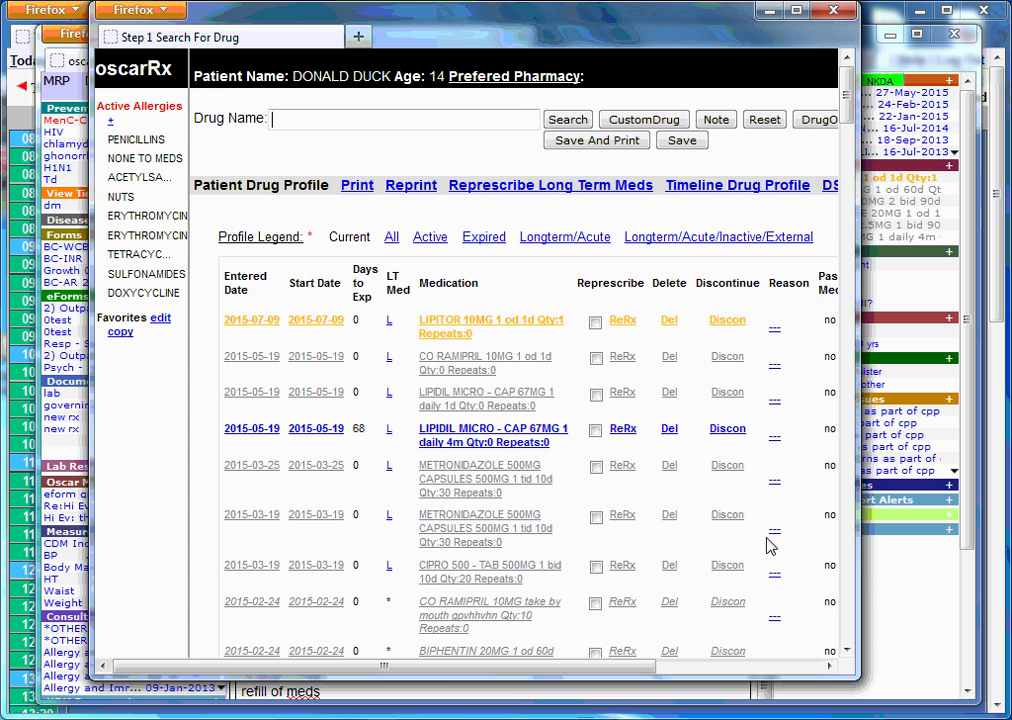
pyautogui.moveTo(858, 316); pyautogui.dragTo(970, 316)
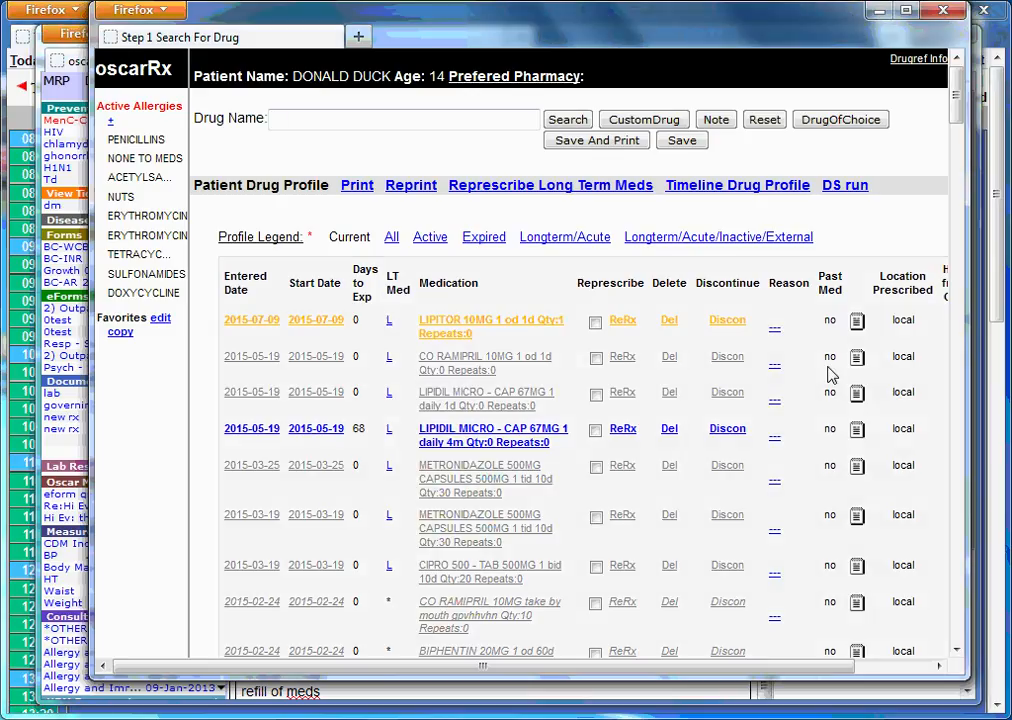
pyautogui.click(596, 357)
pyautogui.click(596, 430)
pyautogui.scroll(-2, 610, 567)
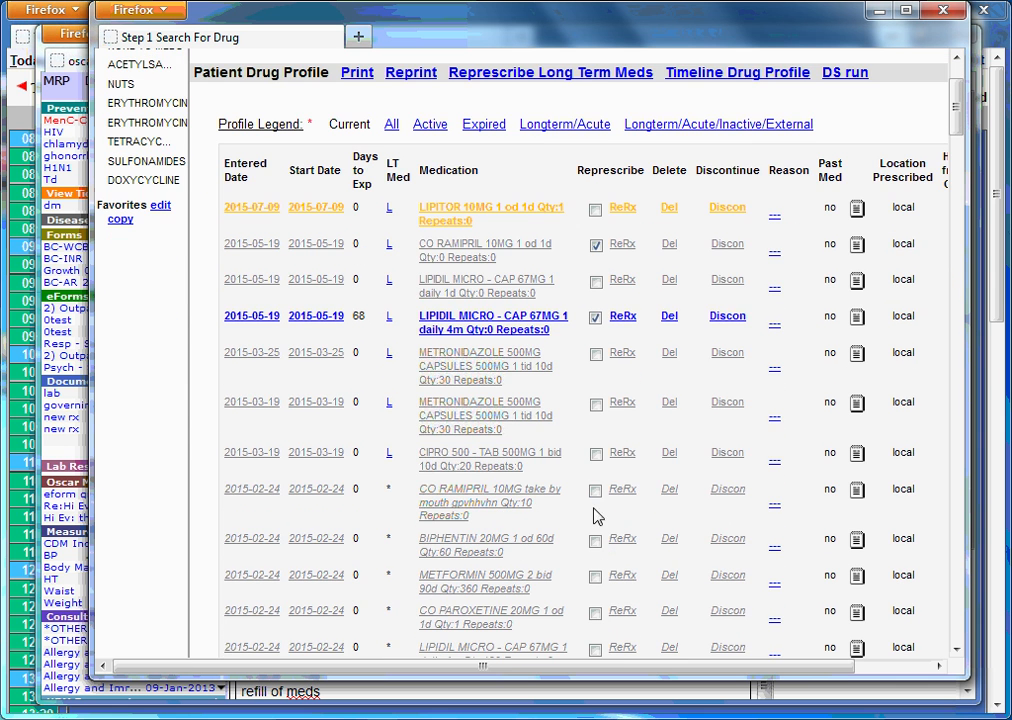
pyautogui.click(596, 541)
pyautogui.scroll(-2, 612, 562)
pyautogui.click(596, 466)
pyautogui.scroll(2, 637, 400)
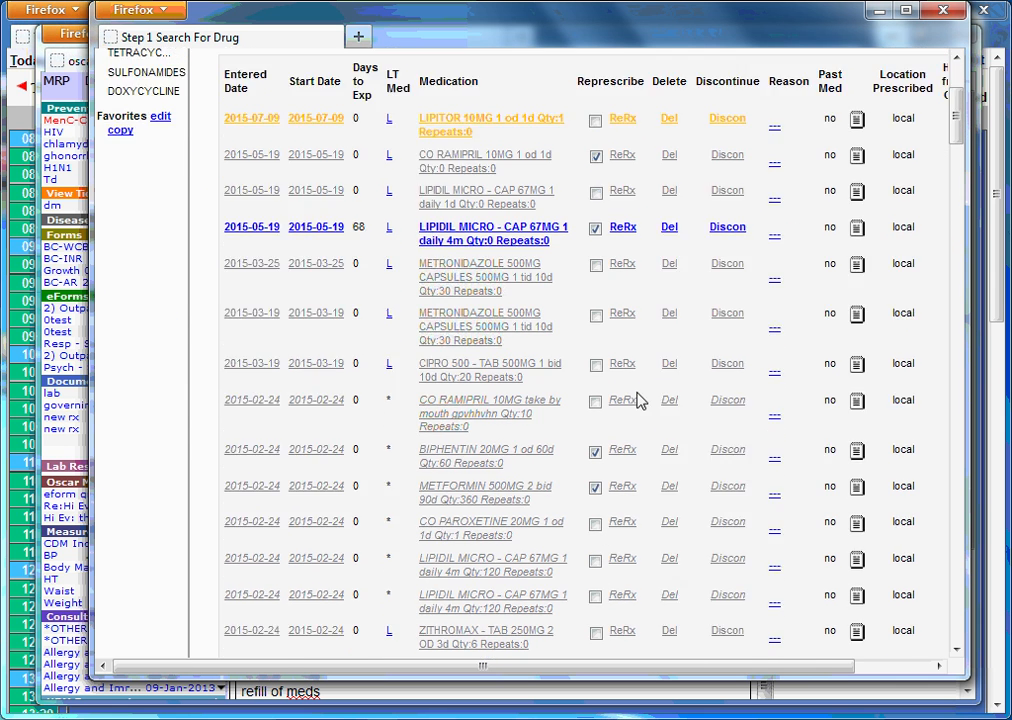
pyautogui.click(625, 246)
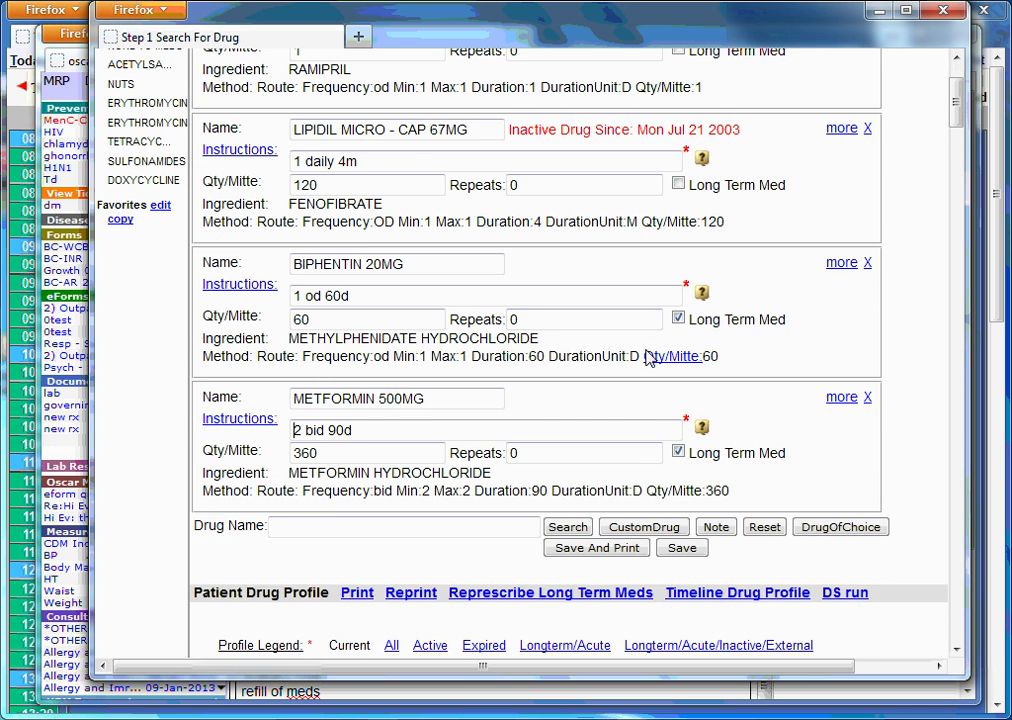
# Set CO RAMIPRIL 10MG to "1 daily 3m" with quantity 90 and mark it as a long-term med.
pyautogui.scroll(2, 648, 348)
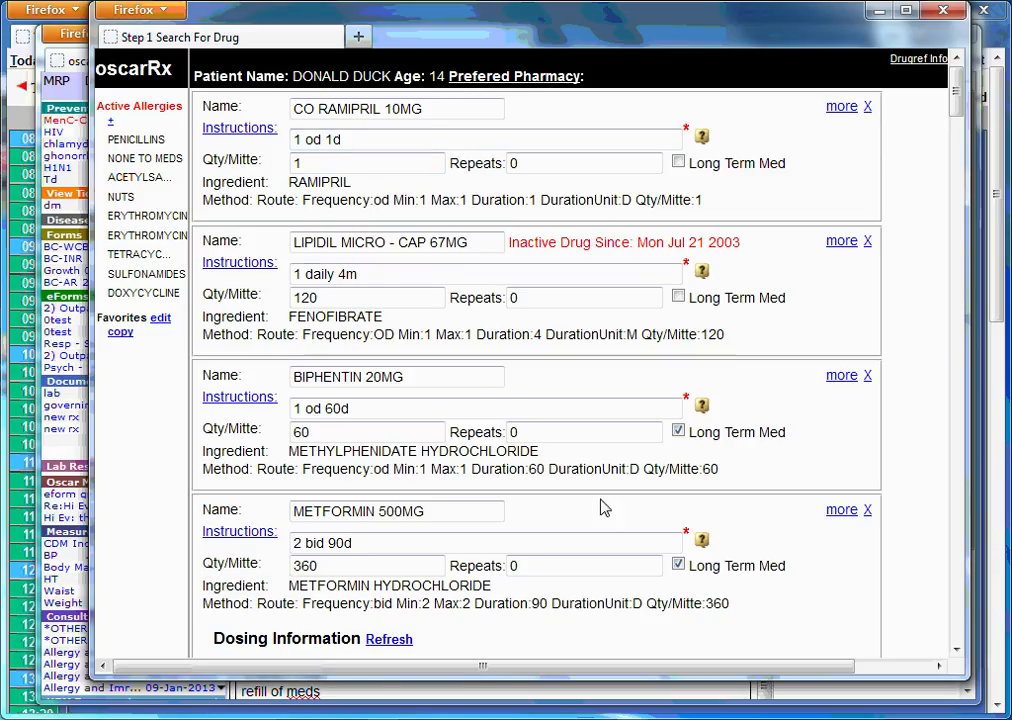
pyautogui.doubleClick(331, 142)
pyautogui.write('m')
pyautogui.doubleClick(316, 140)
pyautogui.write('dai')
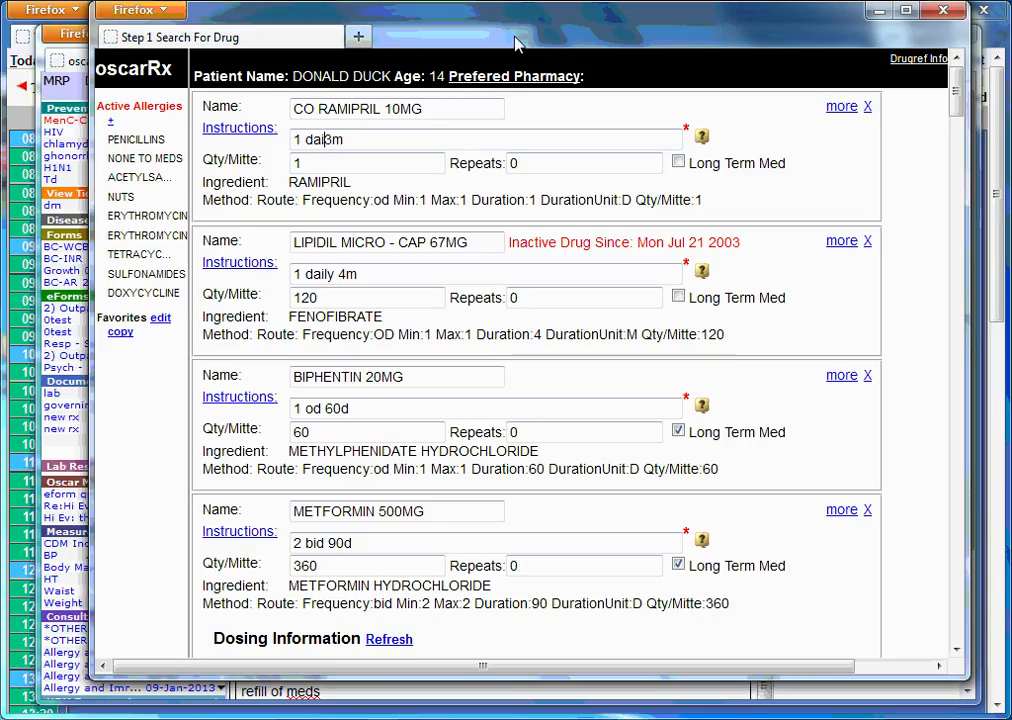
pyautogui.doubleClick(389, 169)
pyautogui.write('90')
pyautogui.click(681, 162)
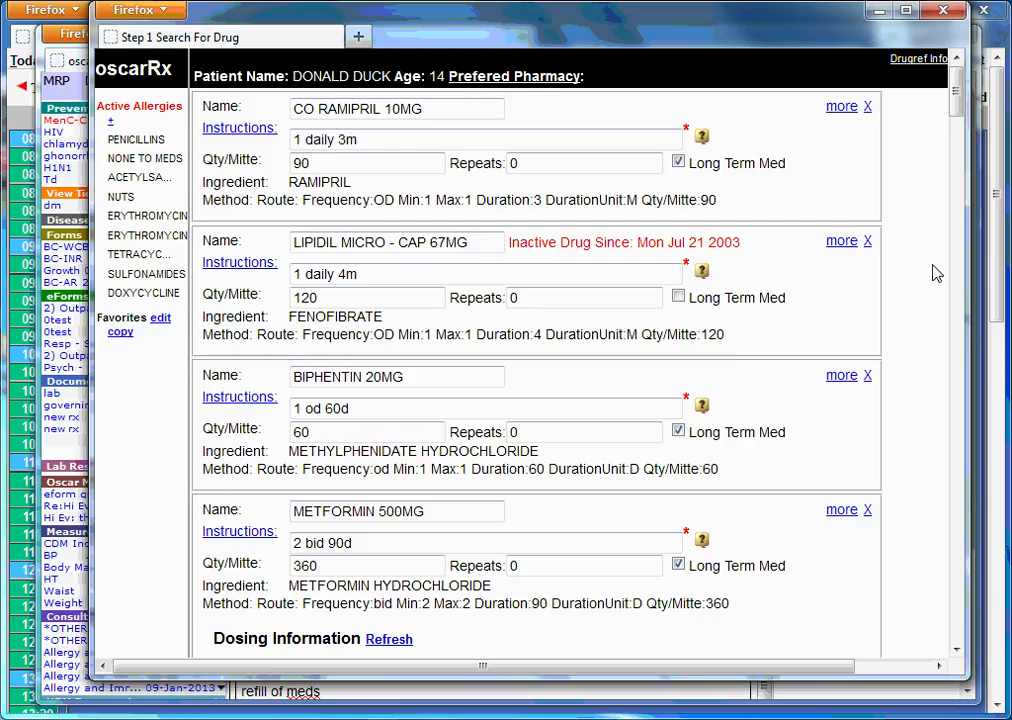
# Set LIPIDIL MICRO - CAP 67MG to "1 daily 3m" with quantity 90 and mark it as a long-term med.
pyautogui.doubleClick(358, 280)
pyautogui.write('3m')
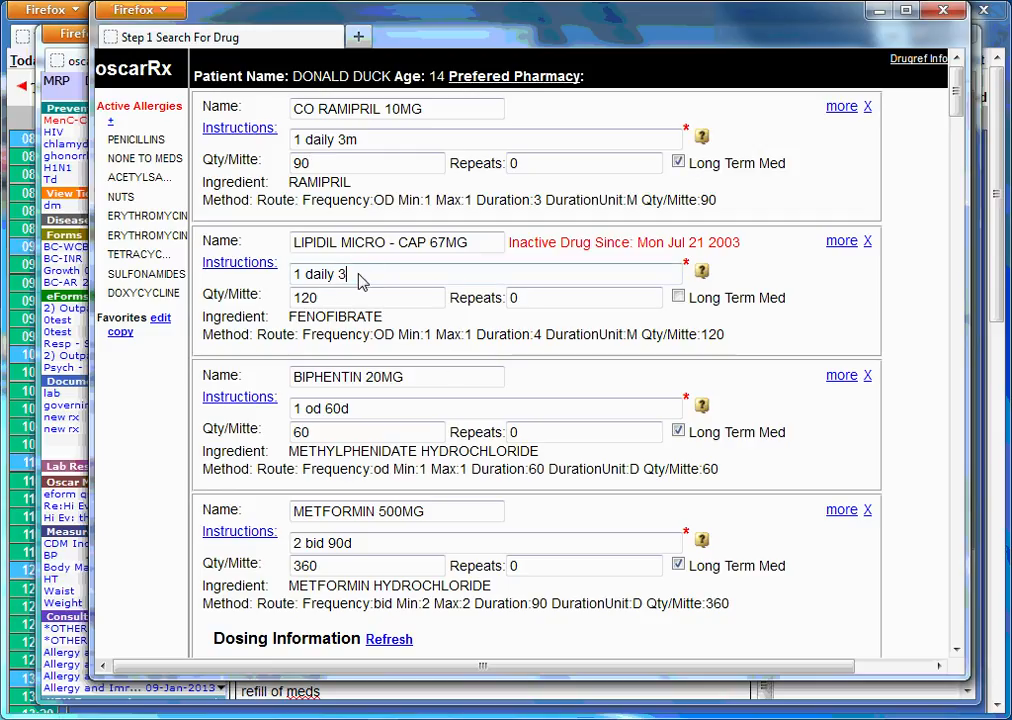
pyautogui.press('Tab')
pyautogui.write('90')
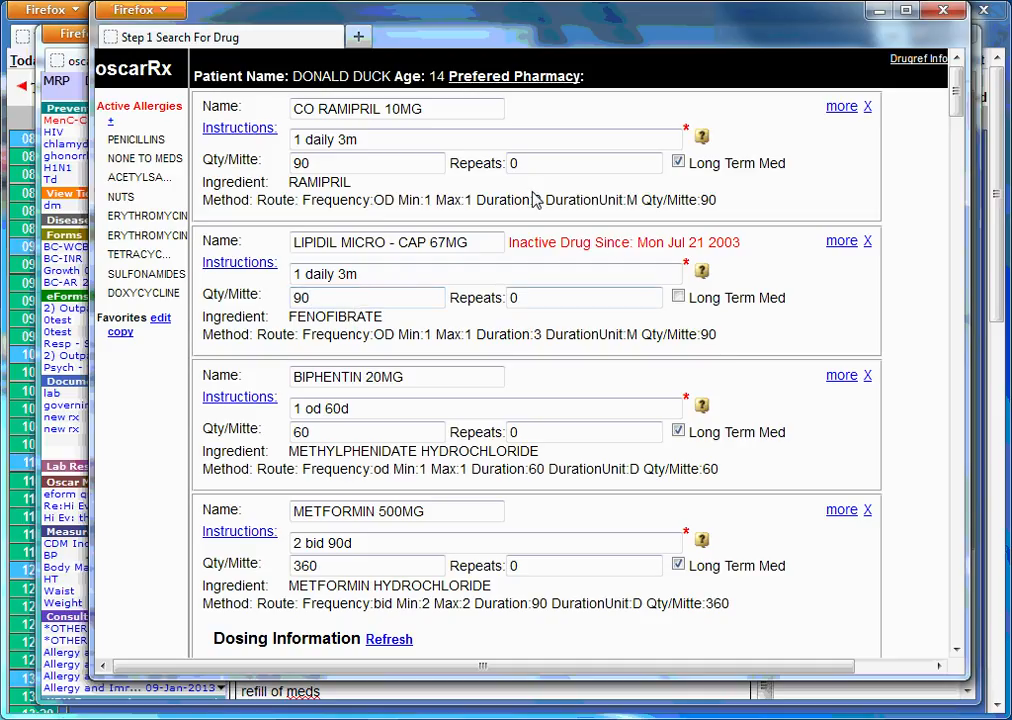
pyautogui.click(679, 297)
# Set the instructions of BIPHENTIN 20MG to "1 dialy 3m" and those of METFORMIN 500MG to "2 bid 3m".
pyautogui.doubleClick(313, 408)
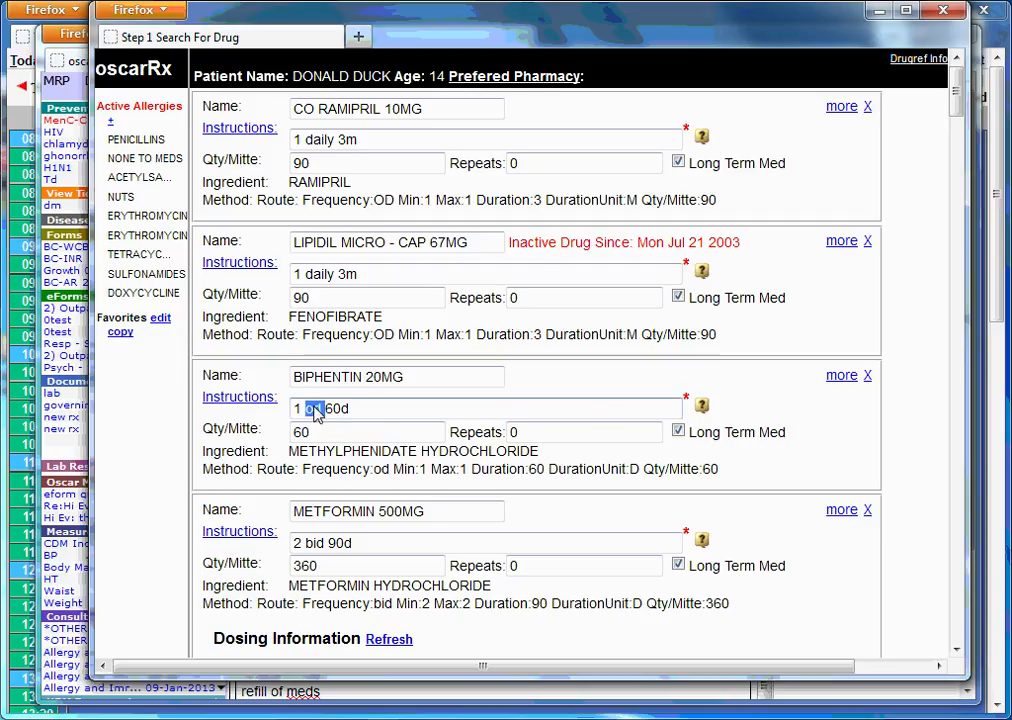
pyautogui.write('dialy')
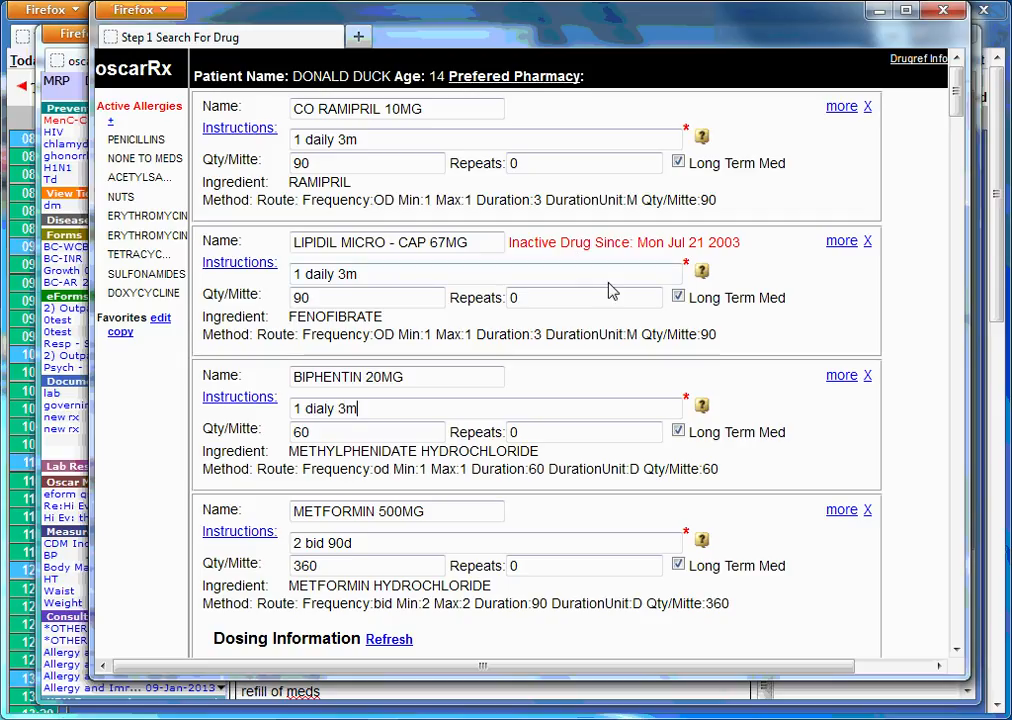
pyautogui.click(481, 546)
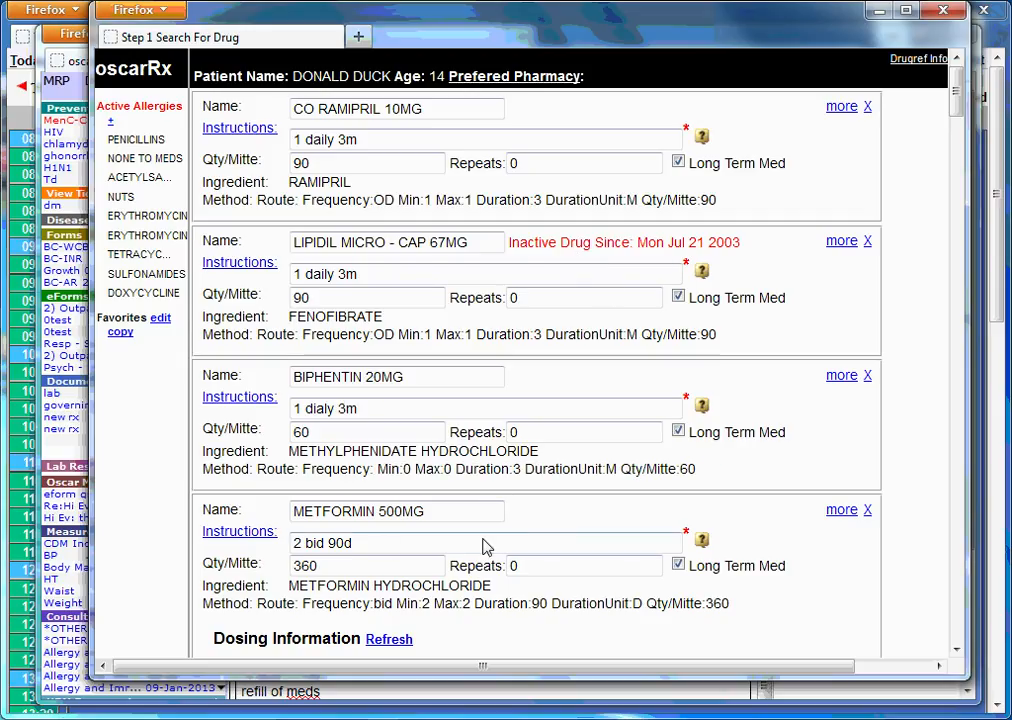
pyautogui.doubleClick(338, 543)
pyautogui.write('3m')
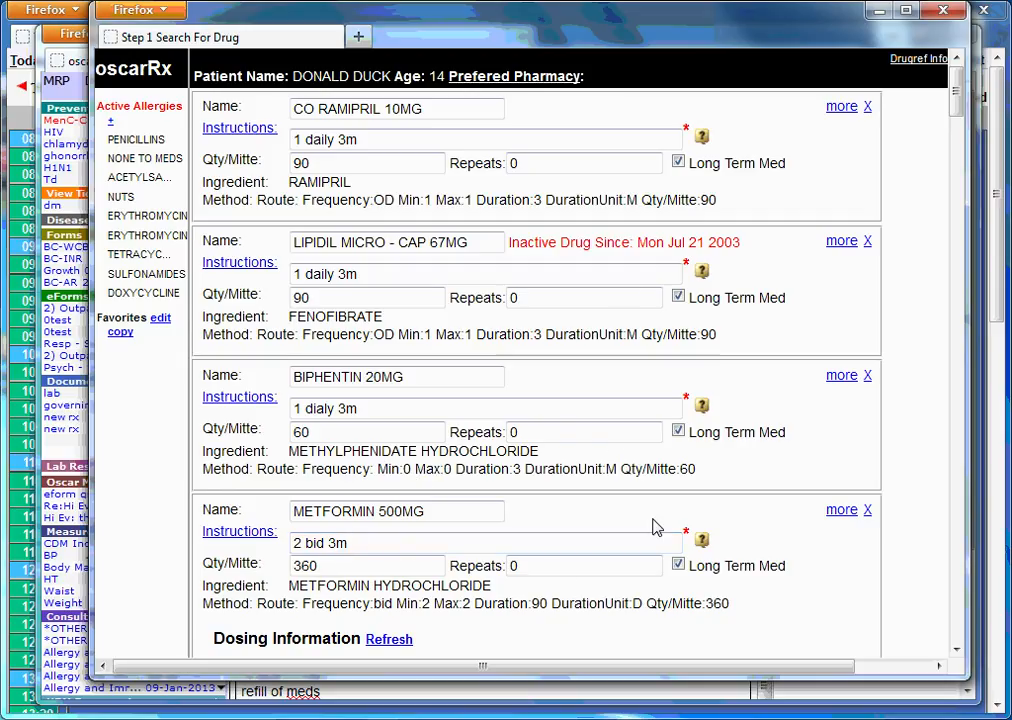
# Save the four represcribed drugs for printing and review the printable prescription.
pyautogui.scroll(-1, 686, 344)
pyautogui.scroll(-1, 688, 338)
pyautogui.scroll(2, 695, 336)
pyautogui.scroll(-6, 680, 378)
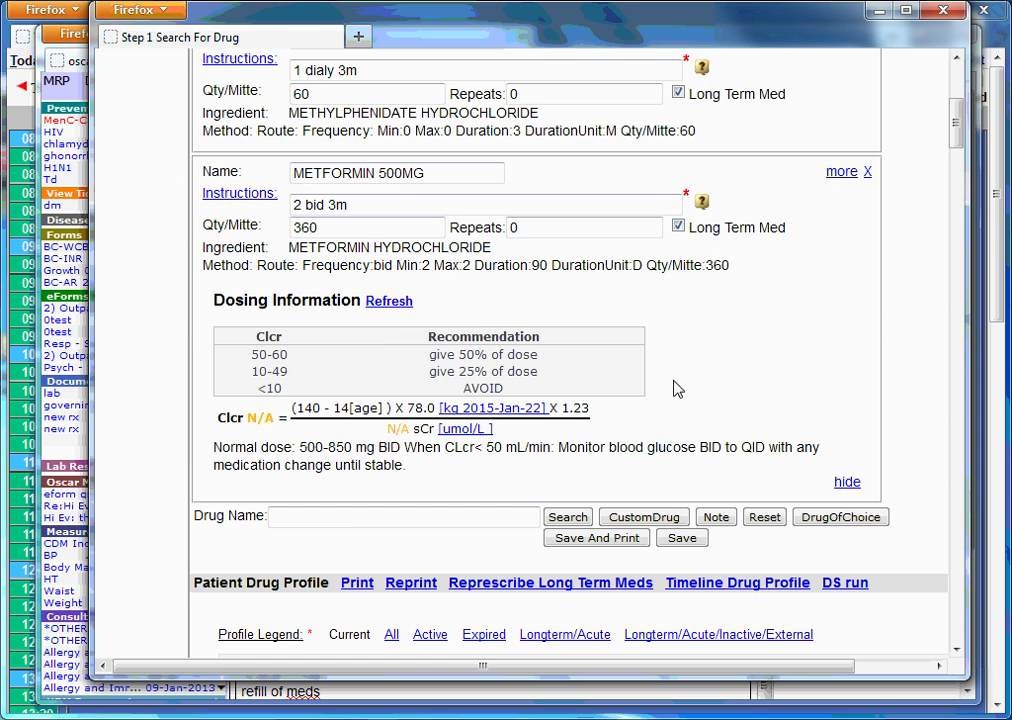
pyautogui.click(645, 541)
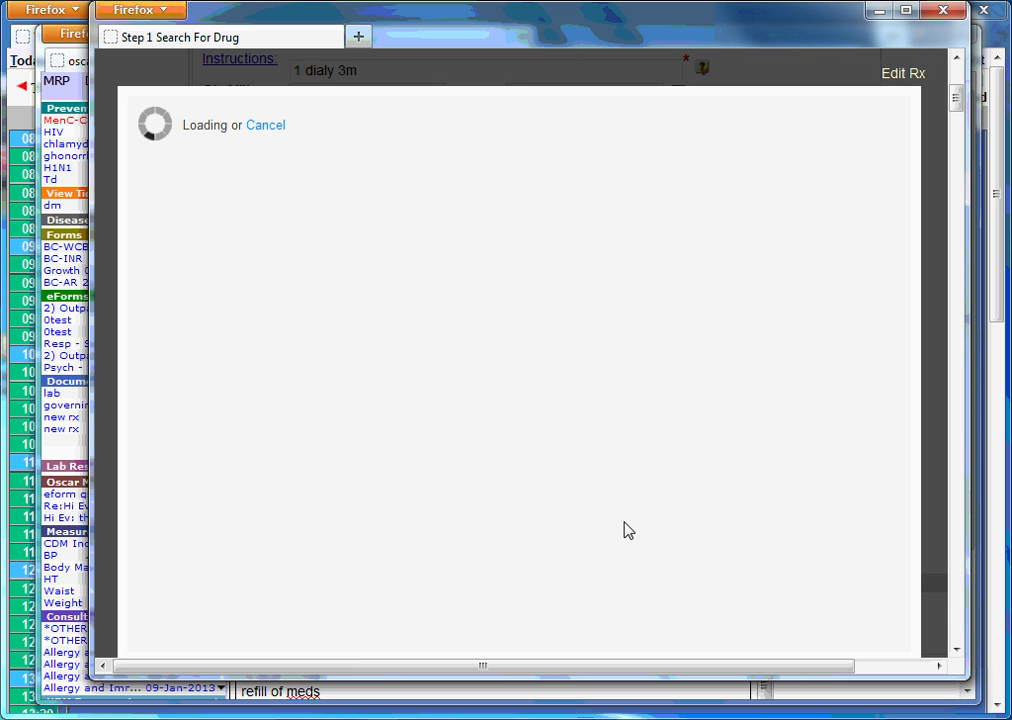
pyautogui.scroll(-5, 665, 414)
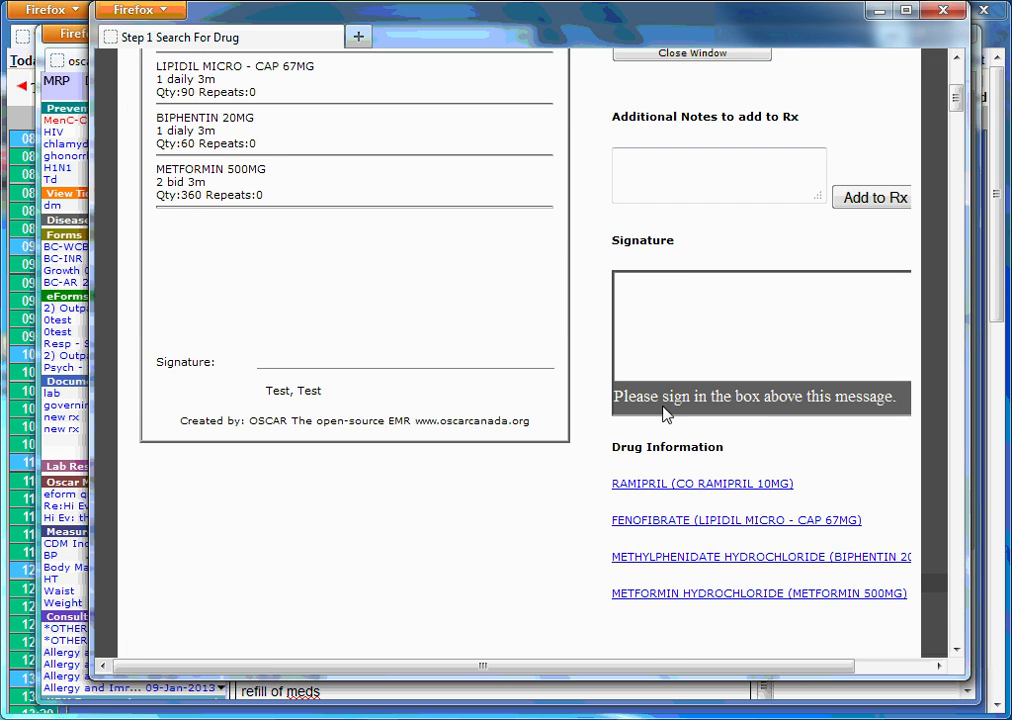
pyautogui.scroll(4, 686, 267)
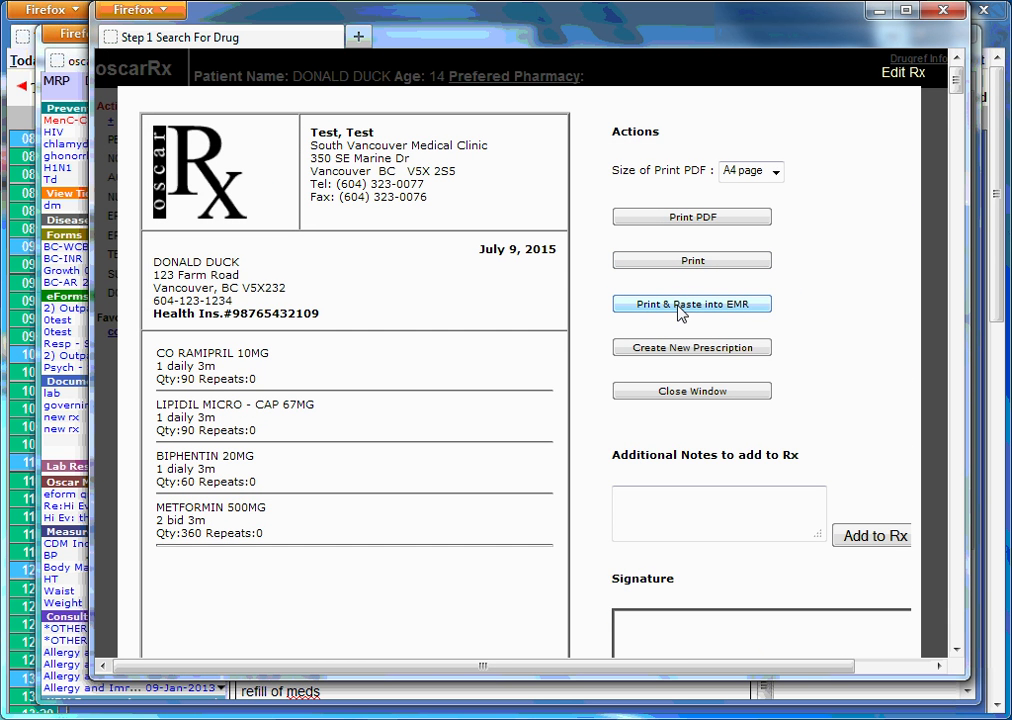
# Print and paste the prescription into the EMR, cancel the printer dialog and close the prescription window.
pyautogui.click(680, 305)
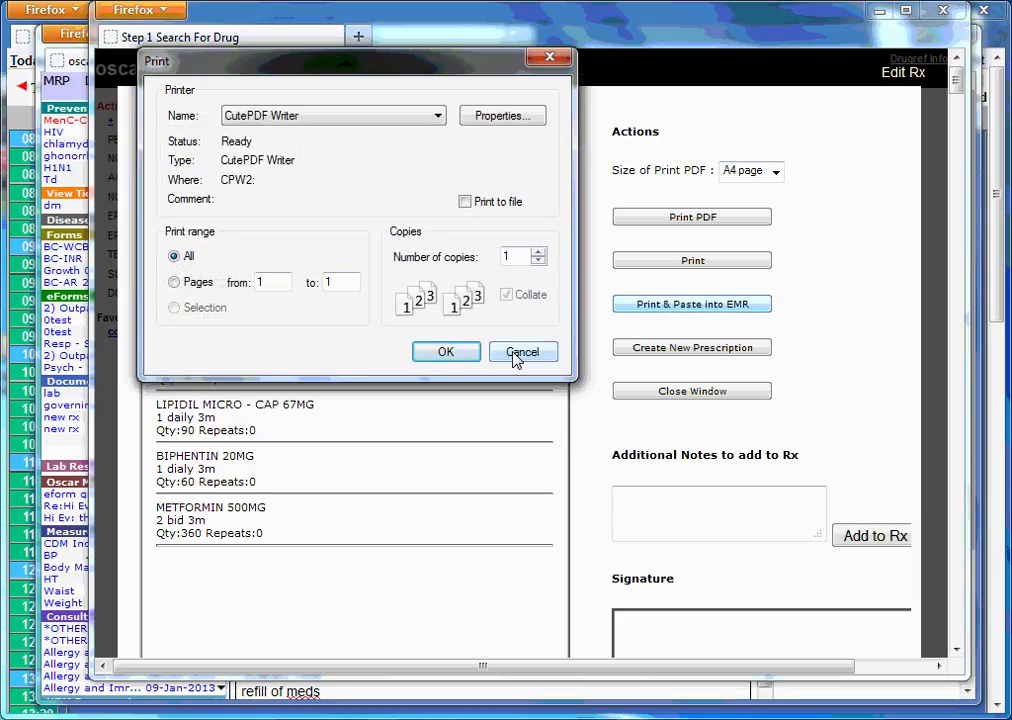
pyautogui.click(549, 57)
pyautogui.click(953, 12)
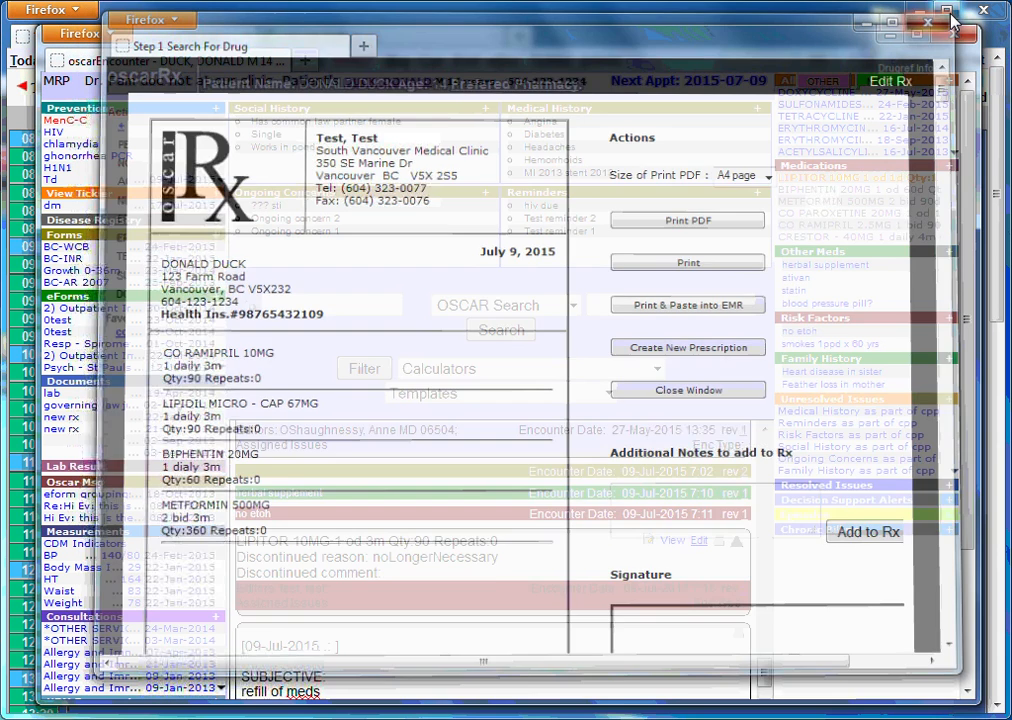
# Check the pasted prescriptions under OTHER PLAN in the encounter note and the chart's Medications list.
pyautogui.scroll(-5, 595, 574)
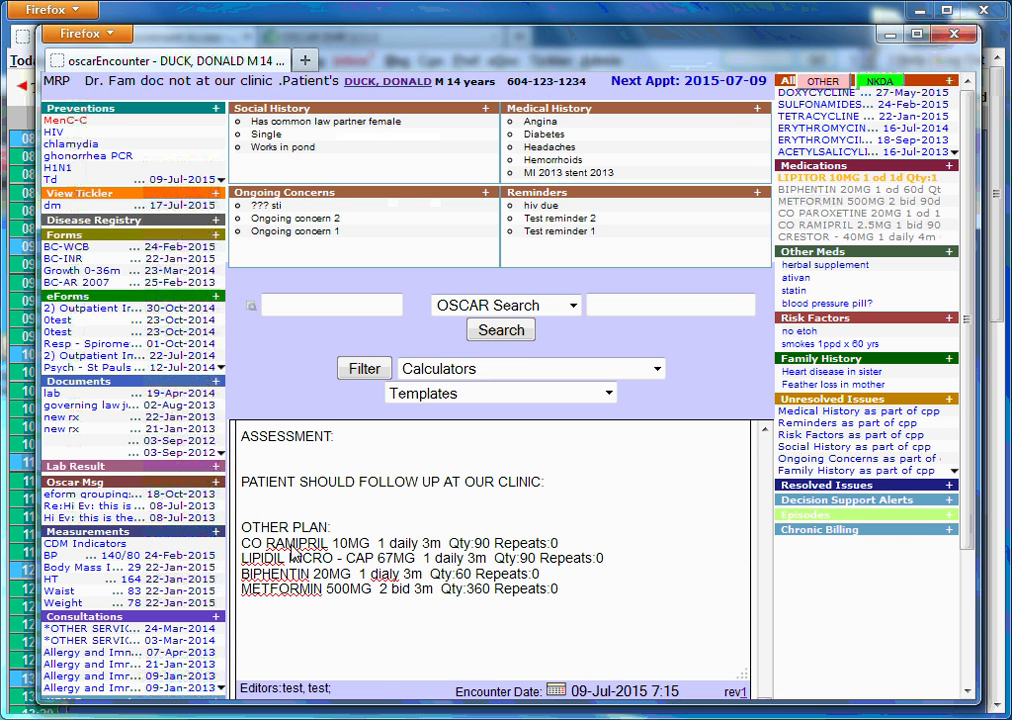
pyautogui.scroll(4, 365, 592)
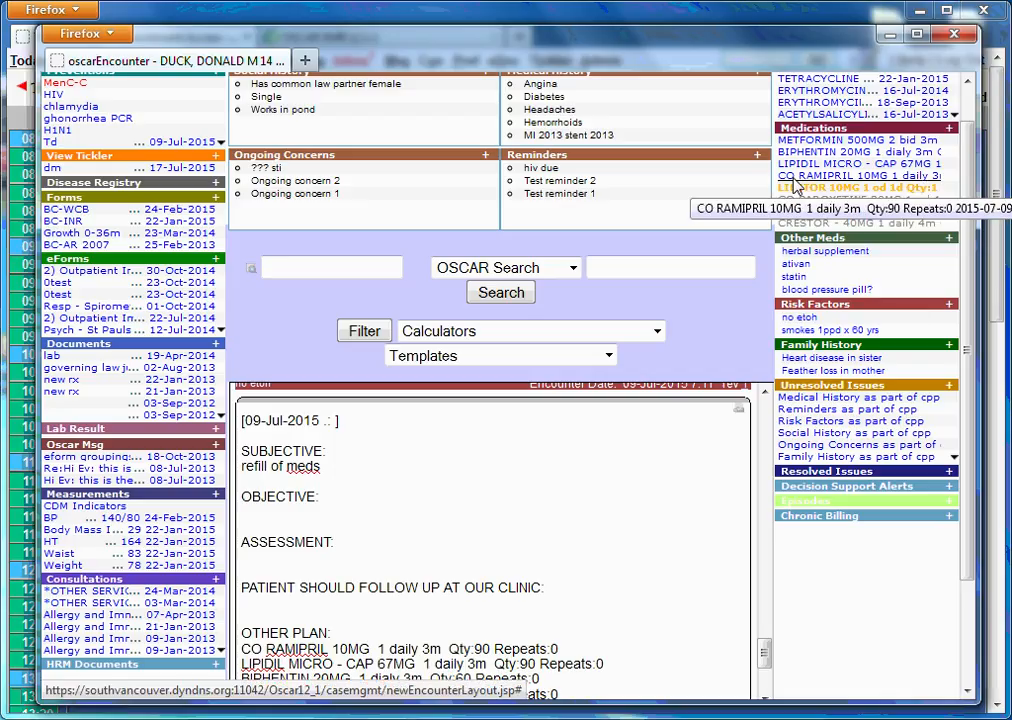
pyautogui.scroll(1, 797, 187)
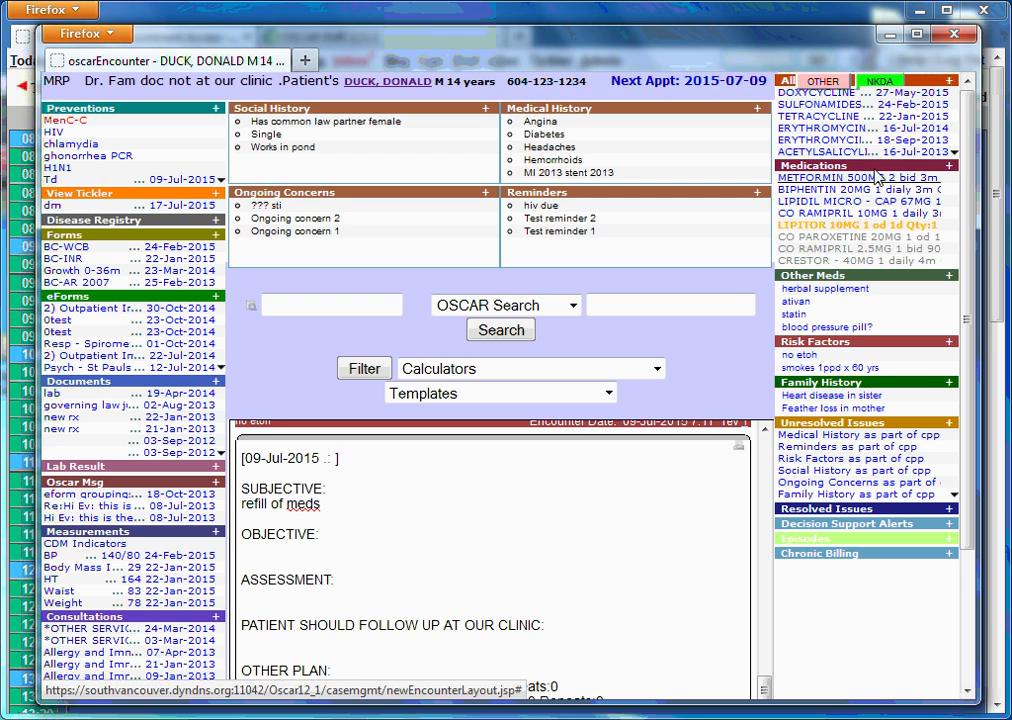
# Open a new prescription from the chart's Medications section and look up "amoxici" by drug name.
pyautogui.click(949, 166)
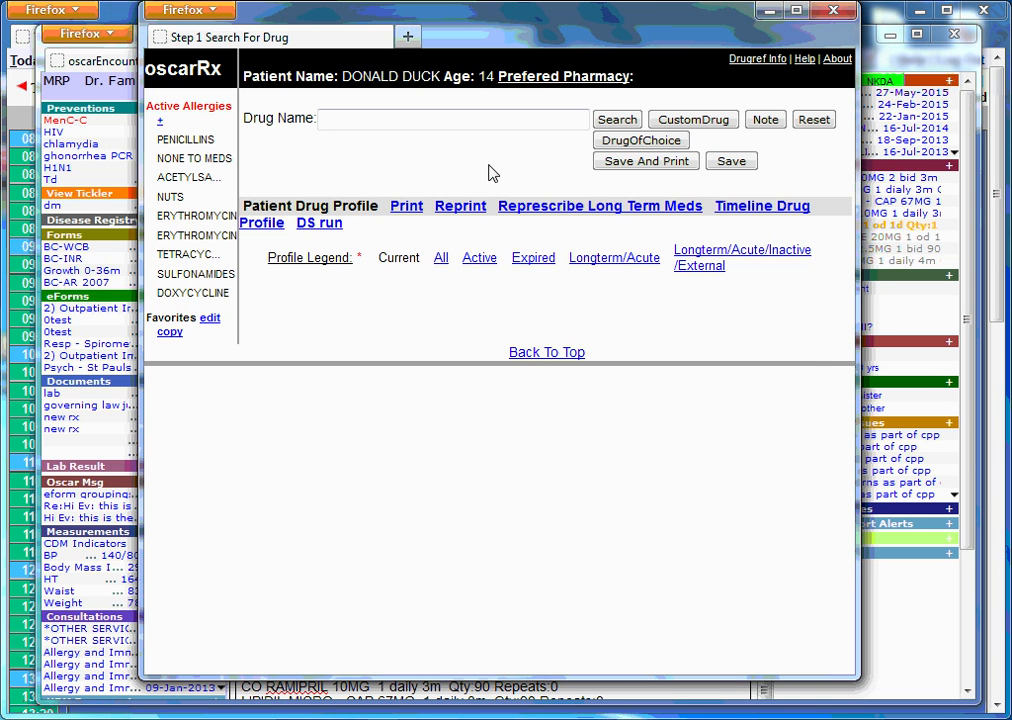
pyautogui.write('amoxici')
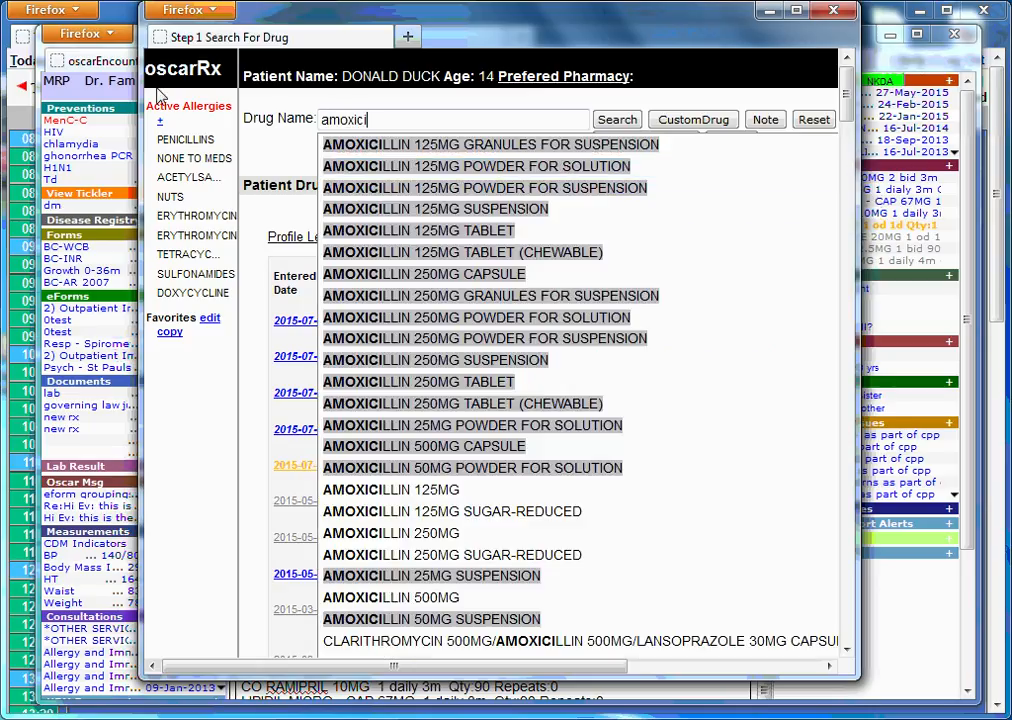
pyautogui.moveTo(393, 121); pyautogui.dragTo(325, 99)
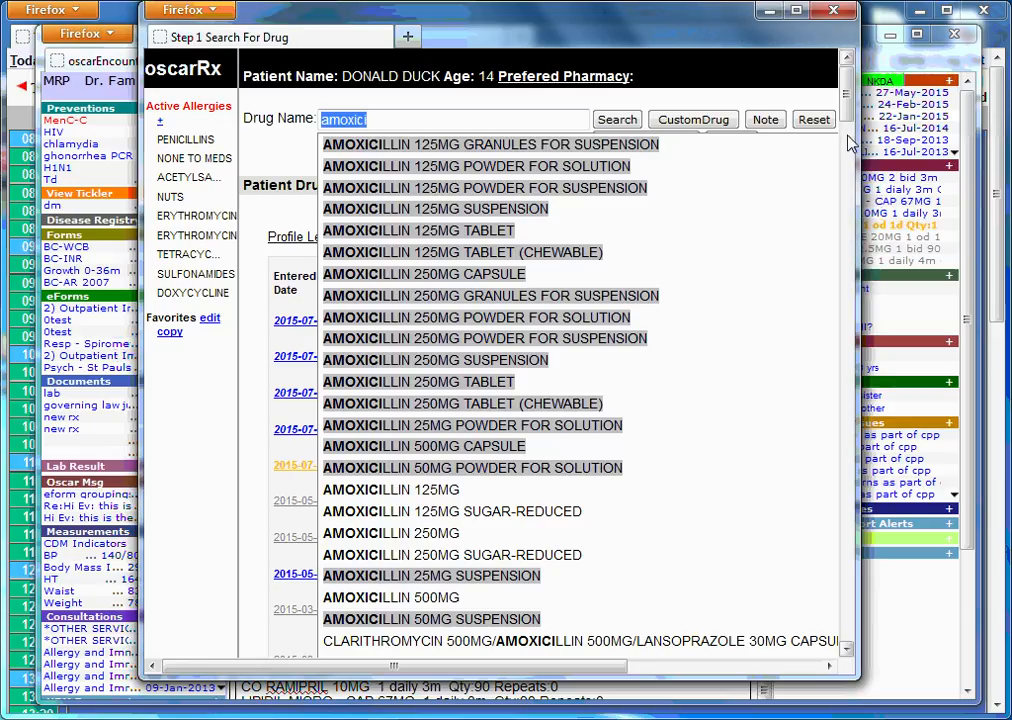
# Replace the drug search with "azithro", prescribe AZITHROMYCIN 250MG as "2 daily 5d" with quantity 10, and save it.
pyautogui.press('BackSpace')
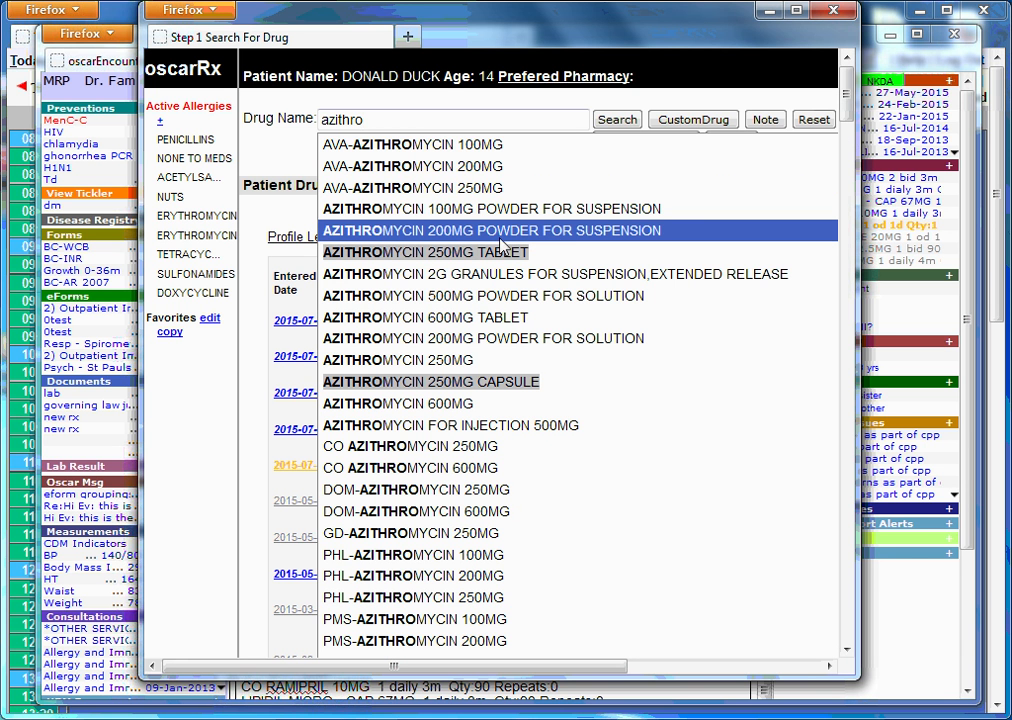
pyautogui.click(445, 362)
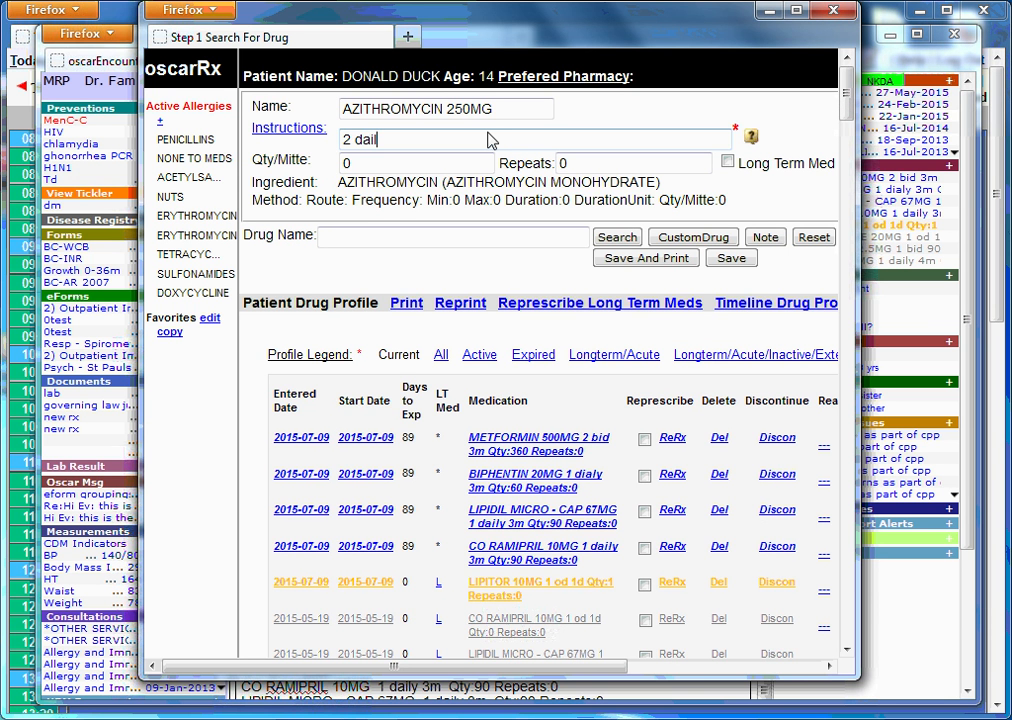
pyautogui.click(426, 180)
pyautogui.click(740, 265)
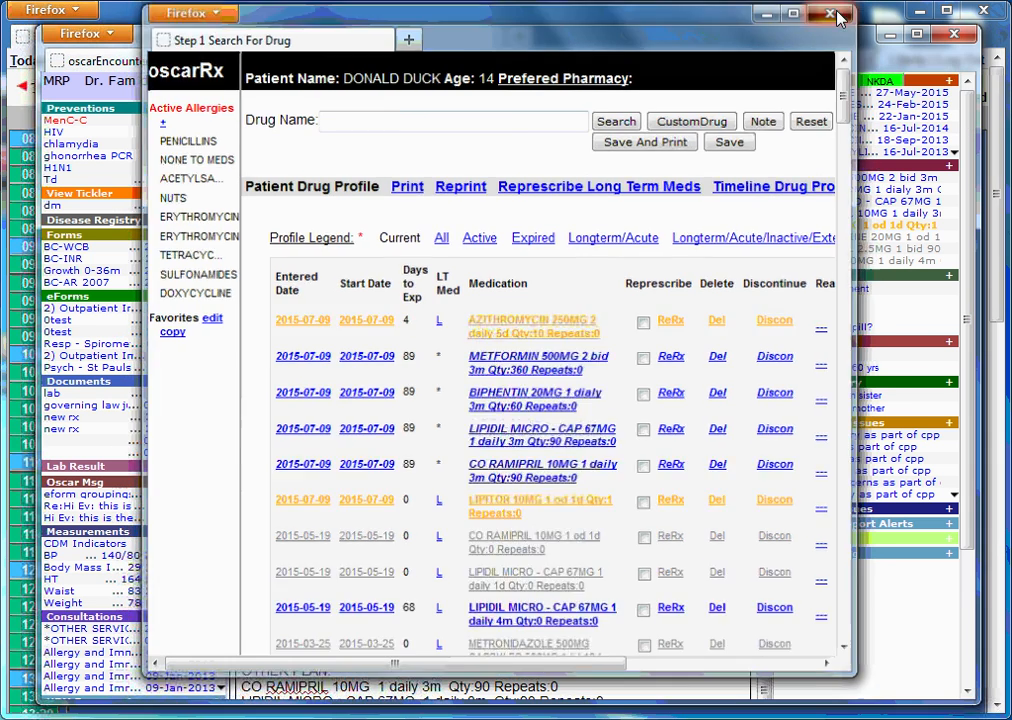
# Close the prescription window and check the short-term antibiotic in the chart's Medications list and the current encounter note.
pyautogui.click(833, 10)
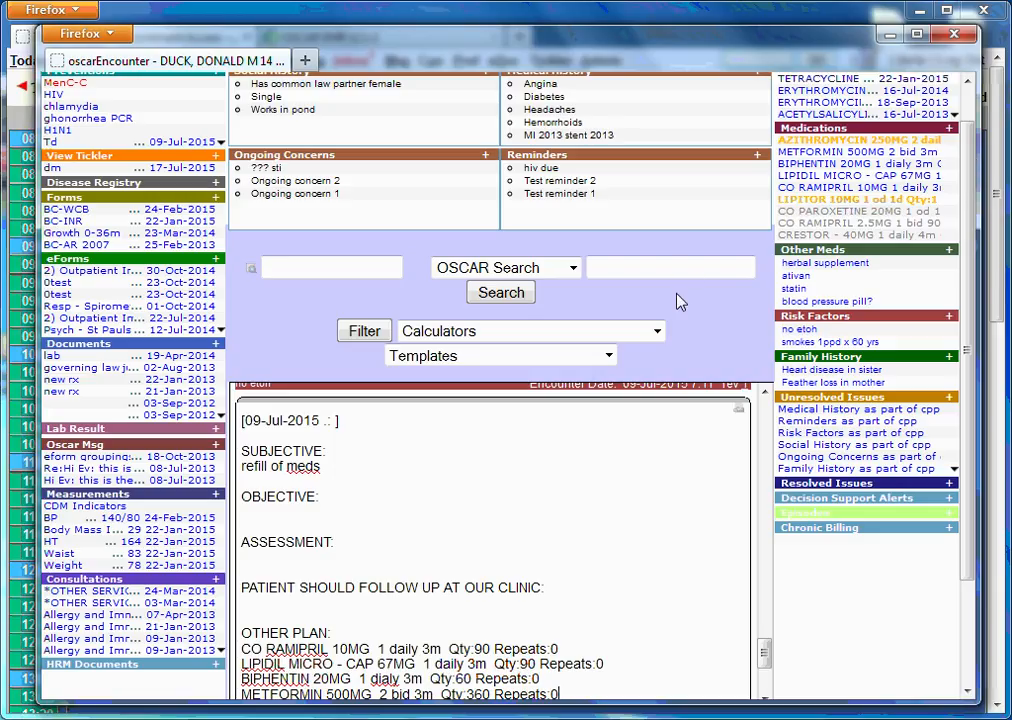
pyautogui.scroll(-3, 677, 300)
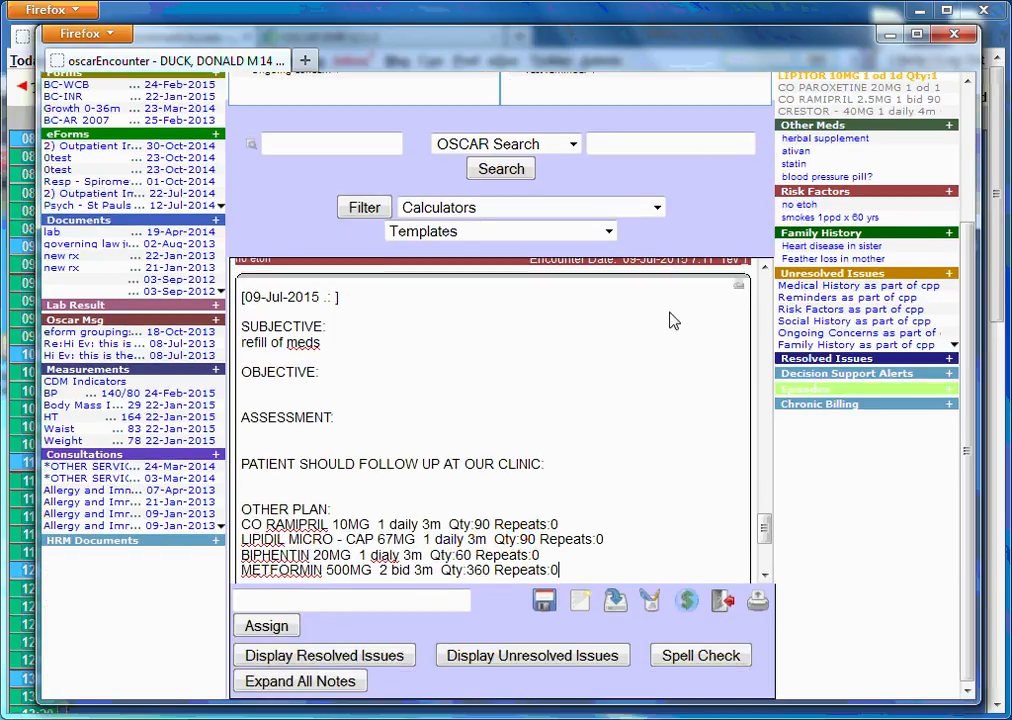